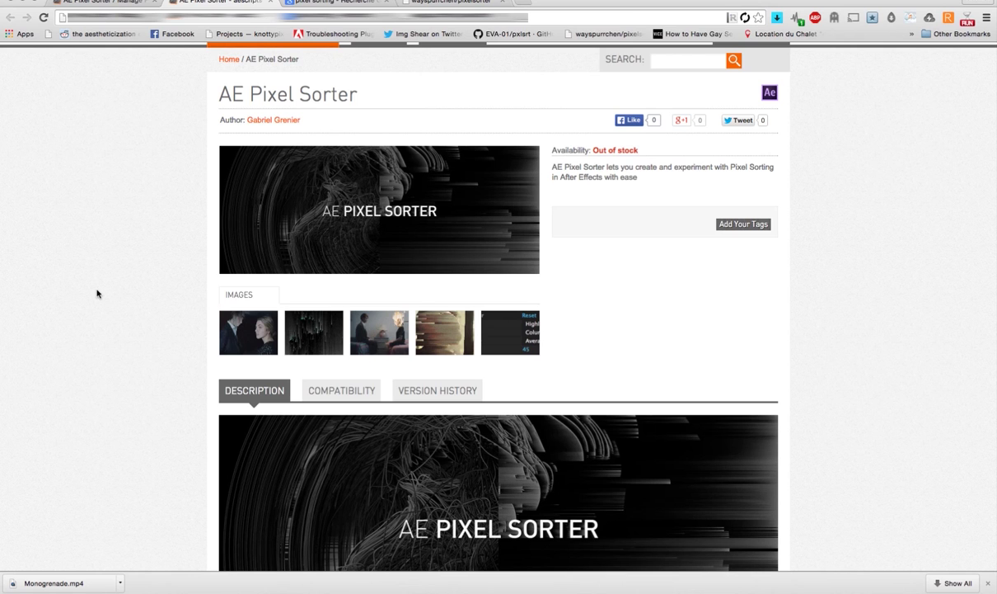
# Skim the AE Pixel Sorter description, then switch to the Google 'pixel sorting' results tab
pyautogui.scroll(1, 134, 264)
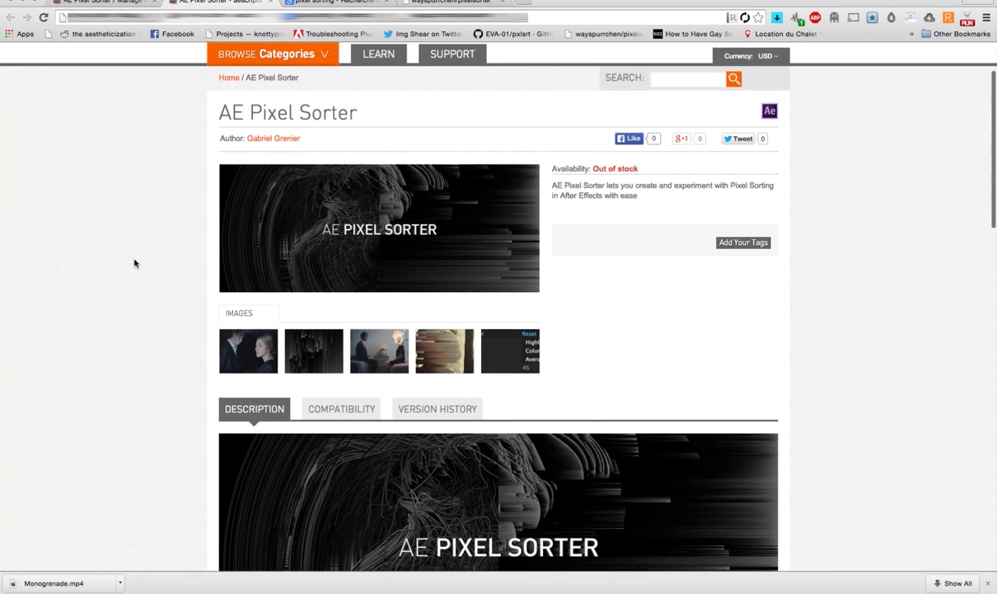
pyautogui.scroll(-6, 135, 263)
pyautogui.scroll(1, 135, 264)
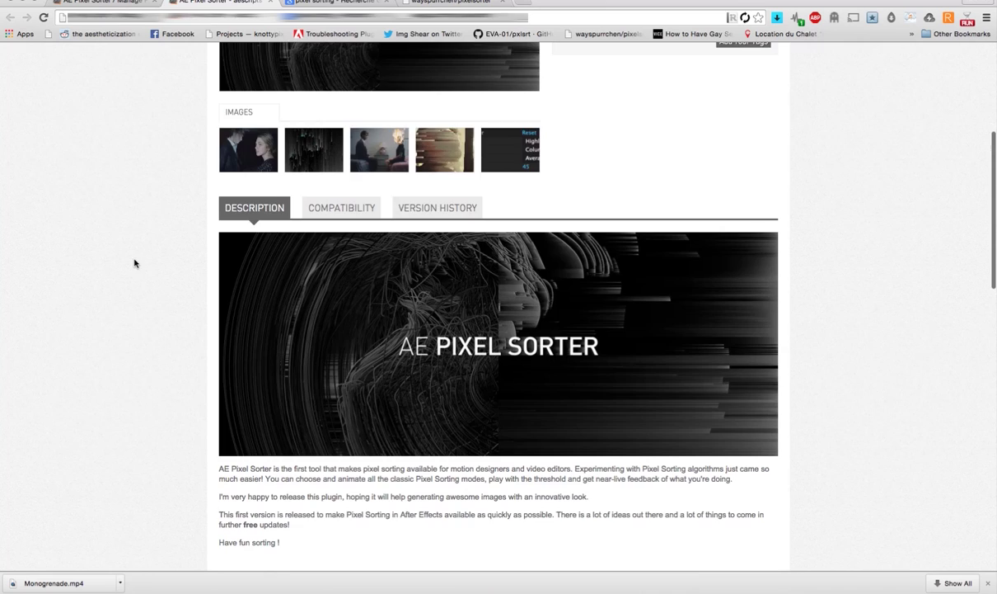
pyautogui.hotkey('ctrl', 'Tab')
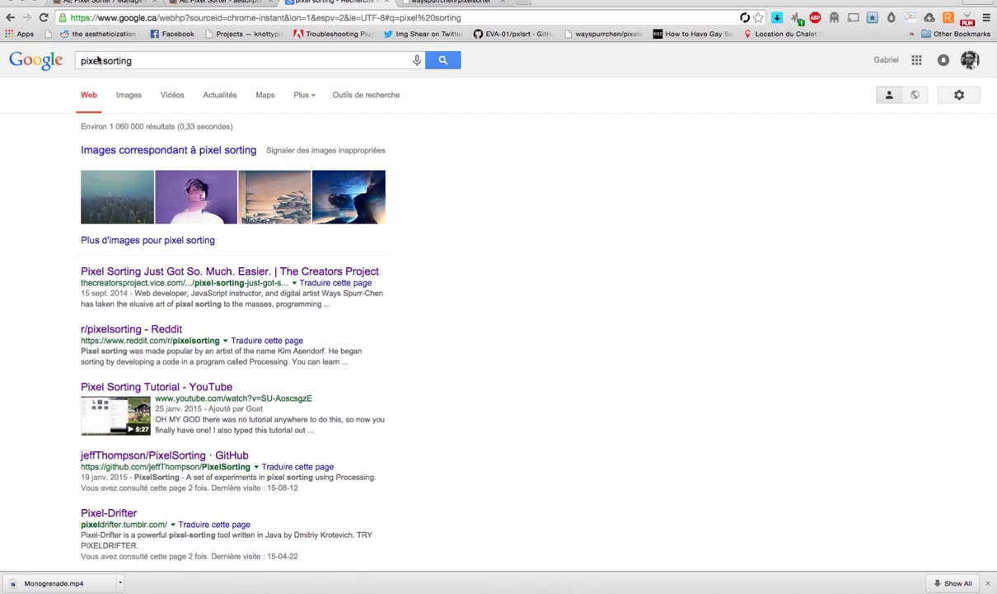
# Browse pixel sorting image results: mountain, purple portrait, and the full-size glitched skyline
pyautogui.click(136, 92)
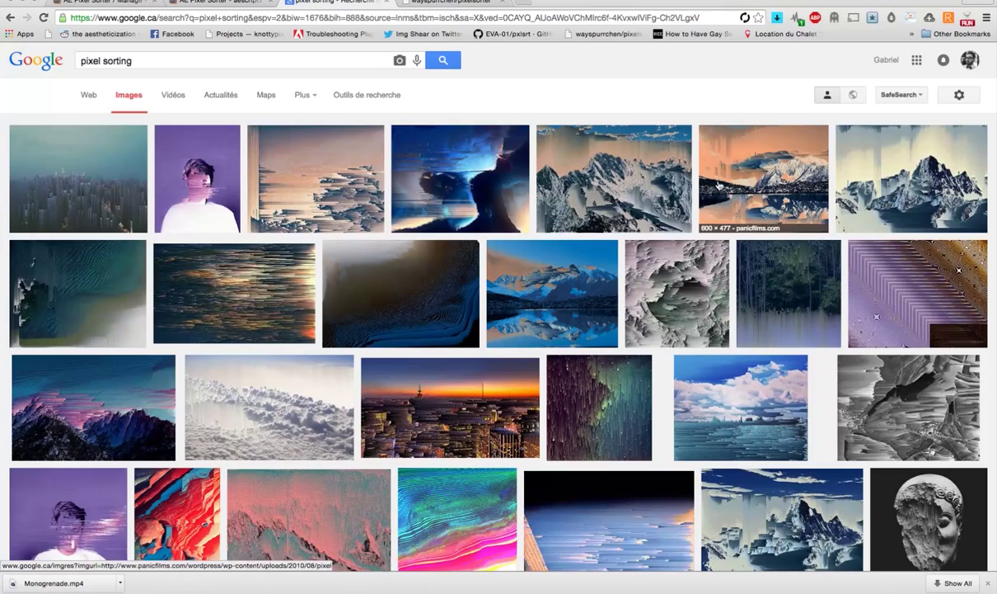
pyautogui.click(634, 185)
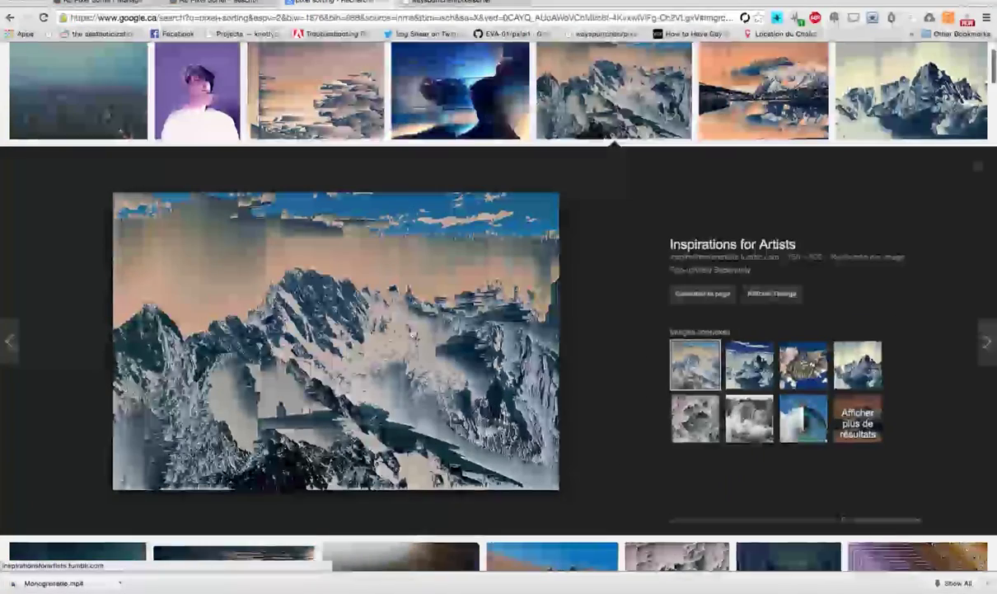
pyautogui.click(199, 111)
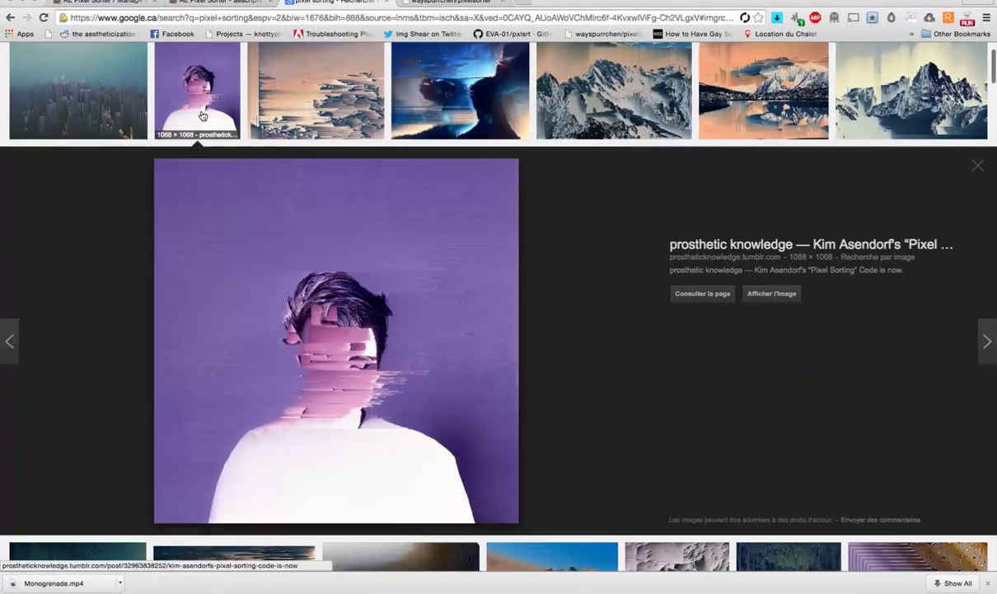
pyautogui.scroll(-5, 303, 325)
pyautogui.scroll(-2, 302, 325)
pyautogui.click(448, 360)
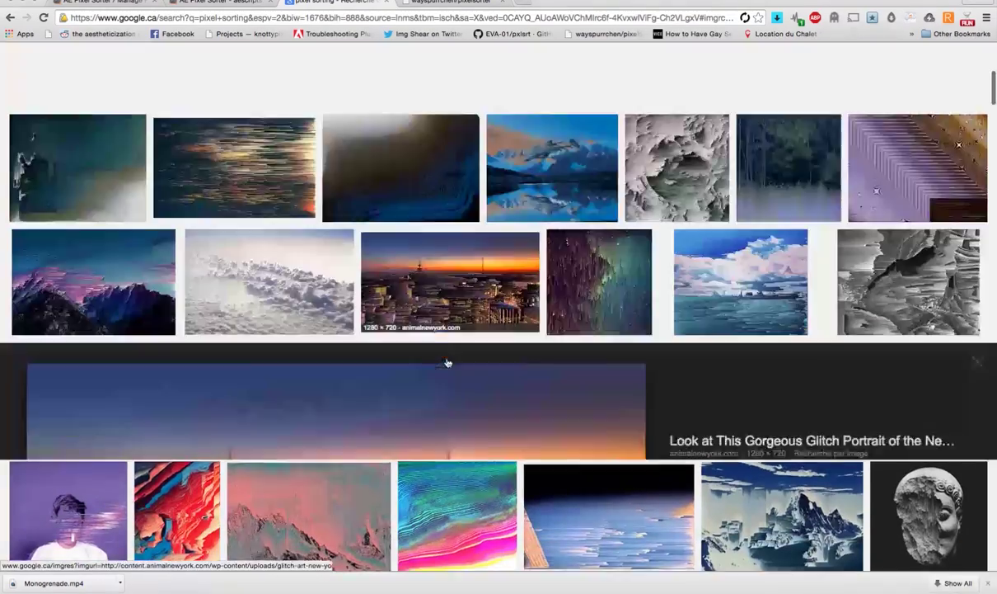
pyautogui.click(453, 350)
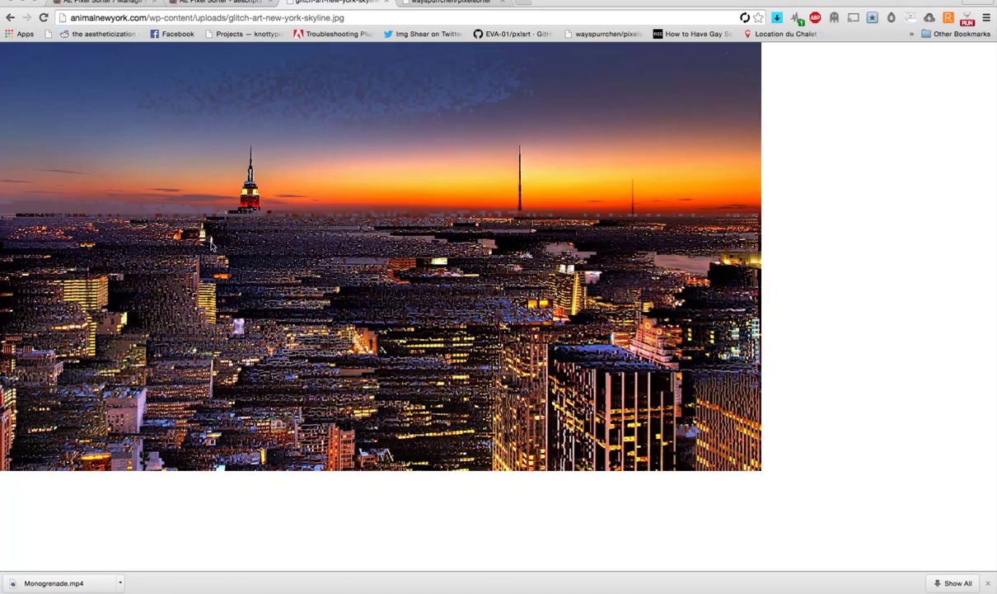
pyautogui.click(10, 18)
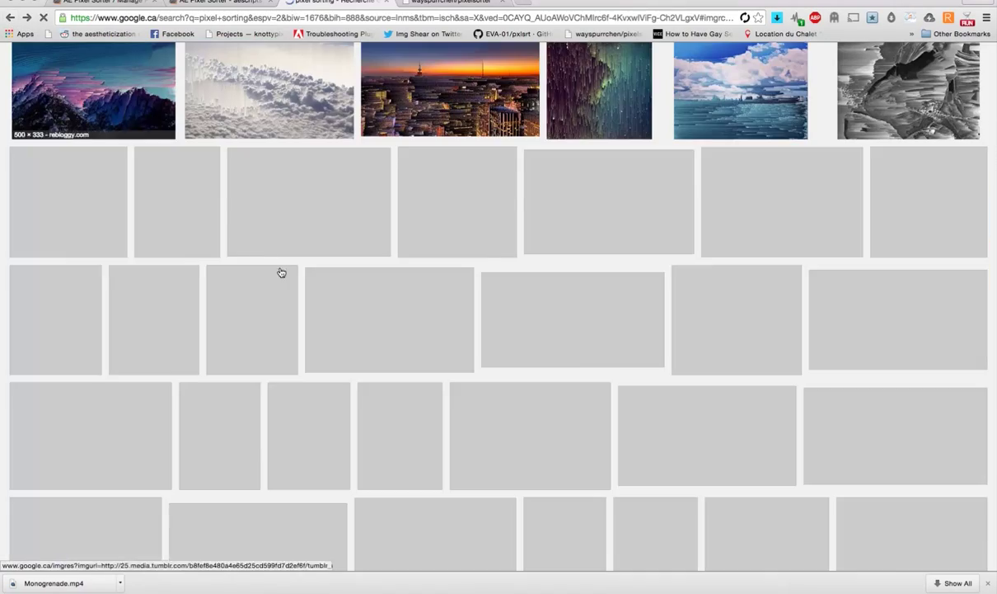
# Preview the red and blue Pixel Sort image, then return to the AE Pixel Sorter page
pyautogui.scroll(-3, 282, 376)
pyautogui.scroll(-2, 282, 376)
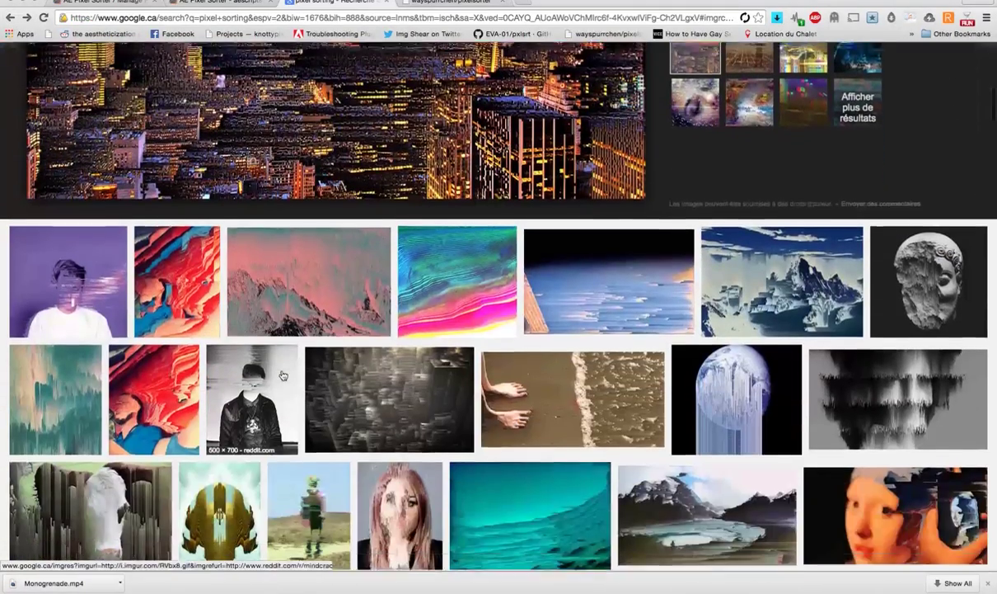
pyautogui.click(196, 276)
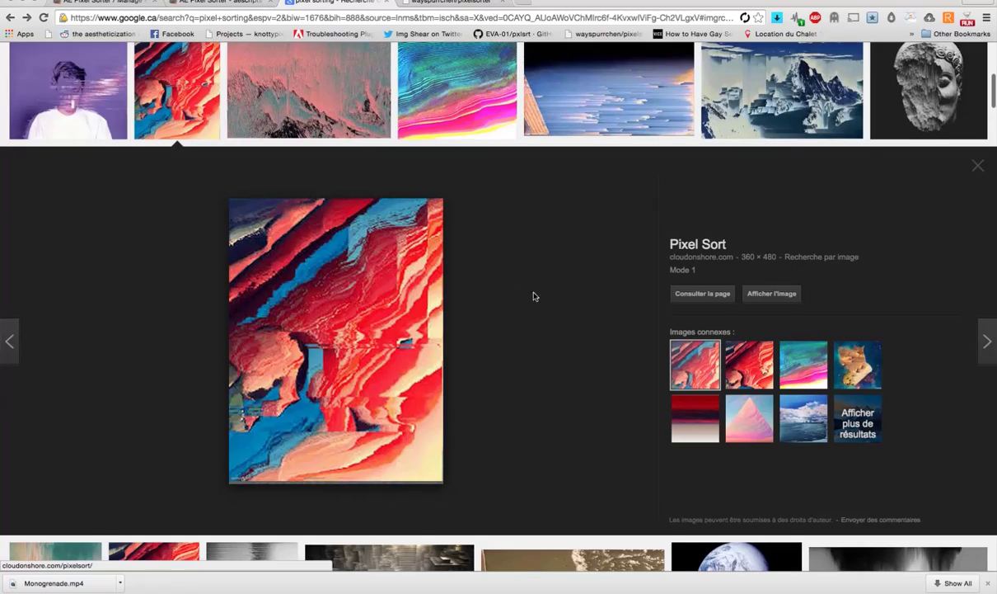
pyautogui.scroll(-1, 577, 276)
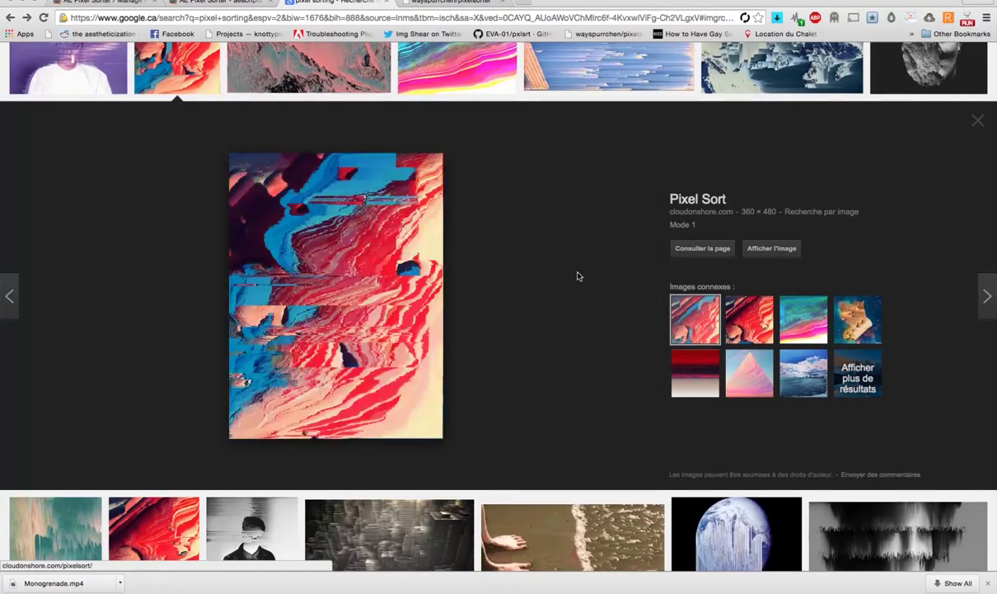
pyautogui.scroll(2, 577, 276)
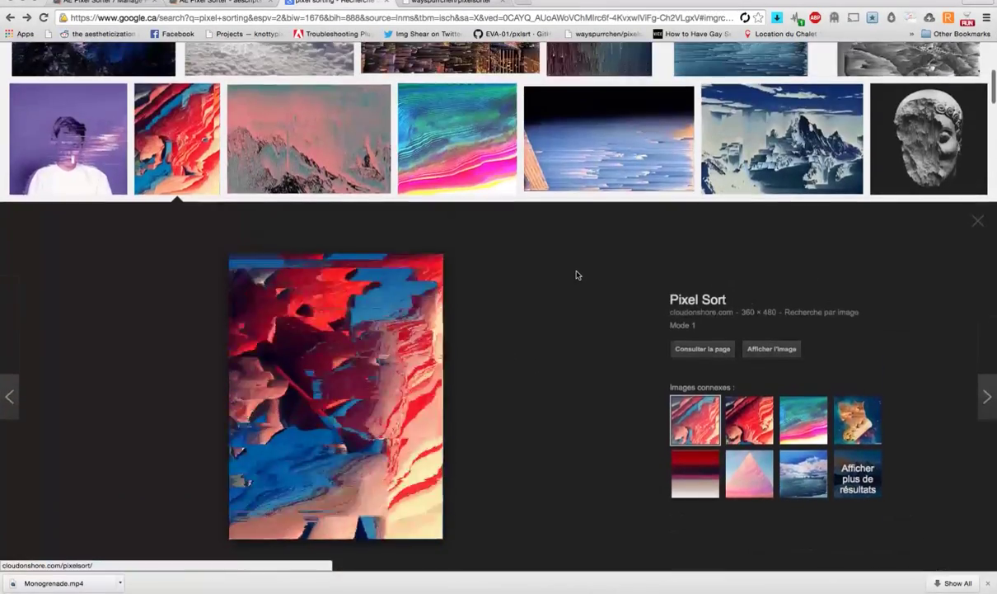
pyautogui.scroll(4, 577, 274)
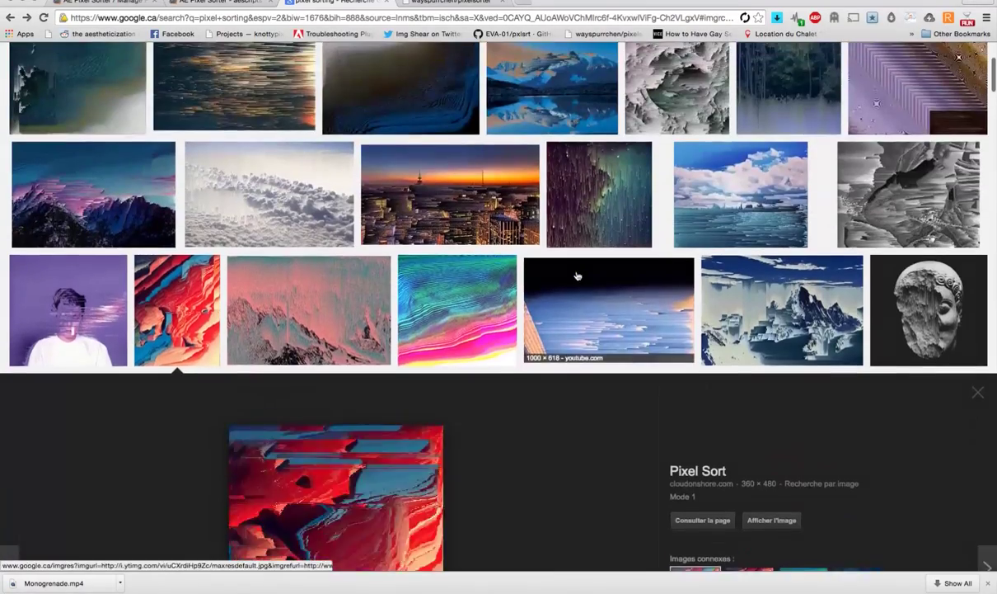
pyautogui.scroll(5, 577, 276)
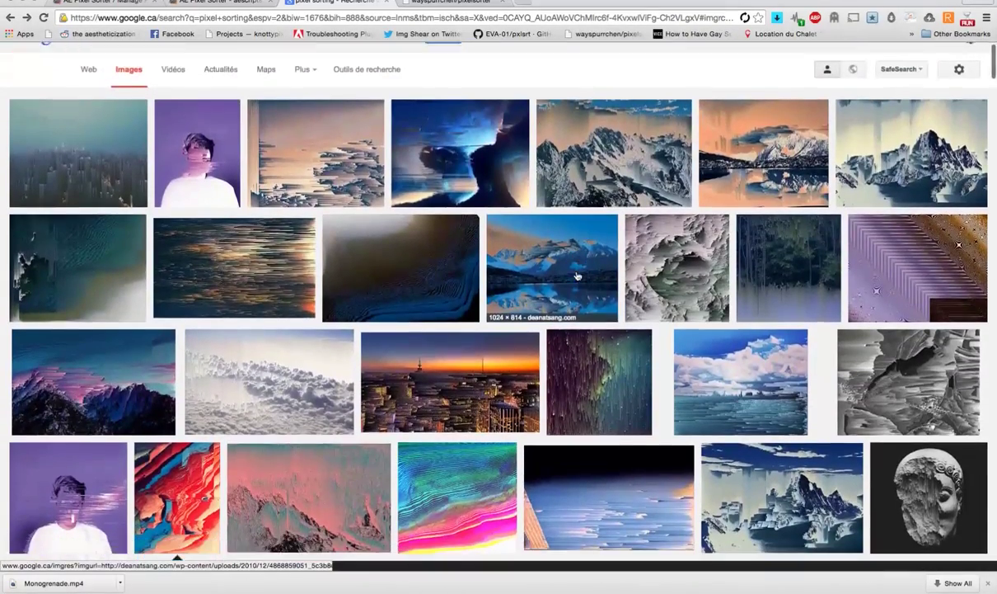
pyautogui.scroll(-3, 578, 276)
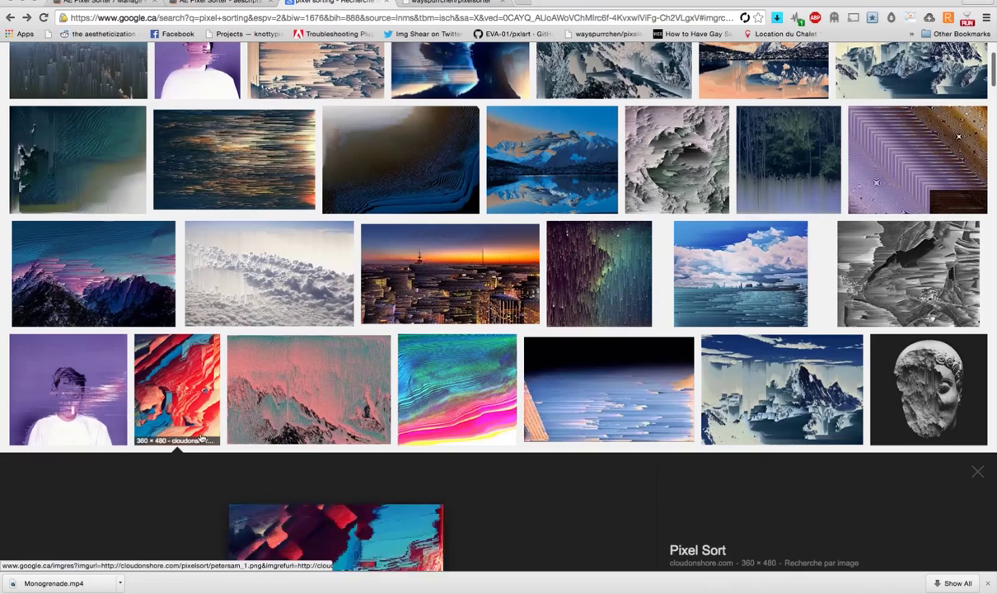
pyautogui.scroll(3, 272, 346)
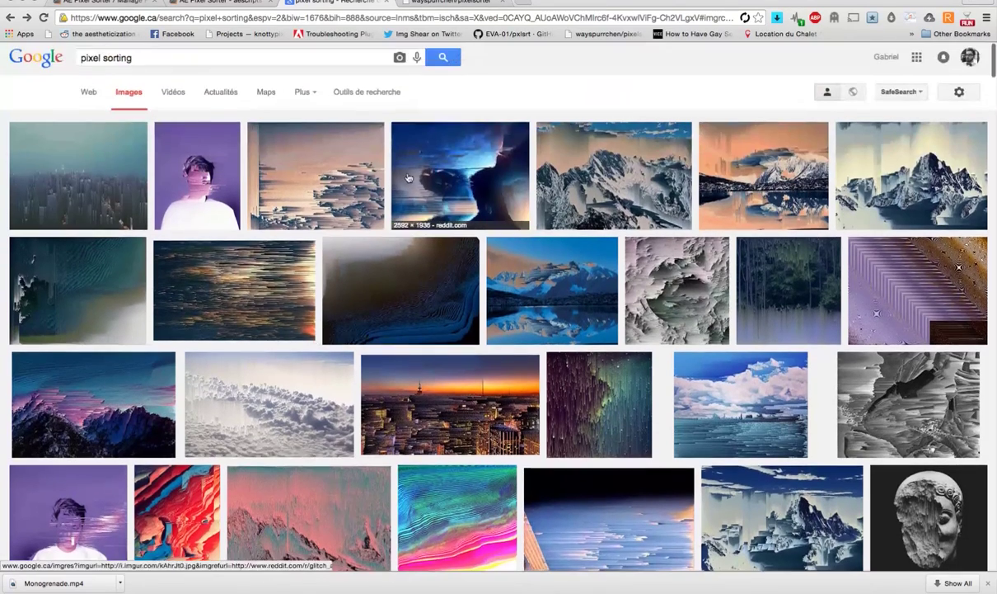
pyautogui.hotkey('ctrl', 'shift', 'Tab')
# Highlight the plugin's Sorting modes list, then bring up the application switcher
pyautogui.scroll(-2, 392, 323)
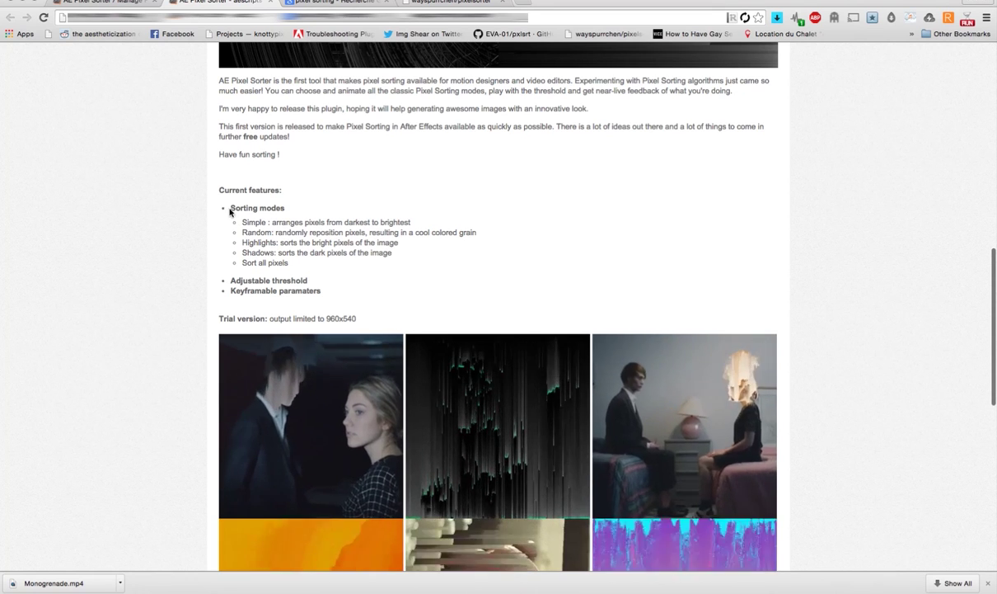
pyautogui.moveTo(229, 212); pyautogui.dragTo(309, 263)
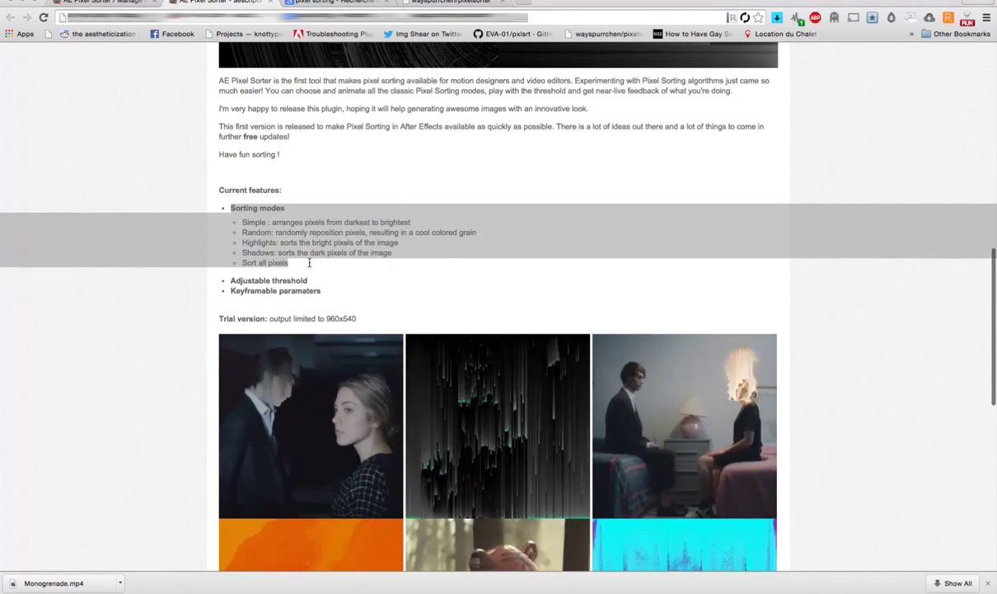
pyautogui.click(353, 262)
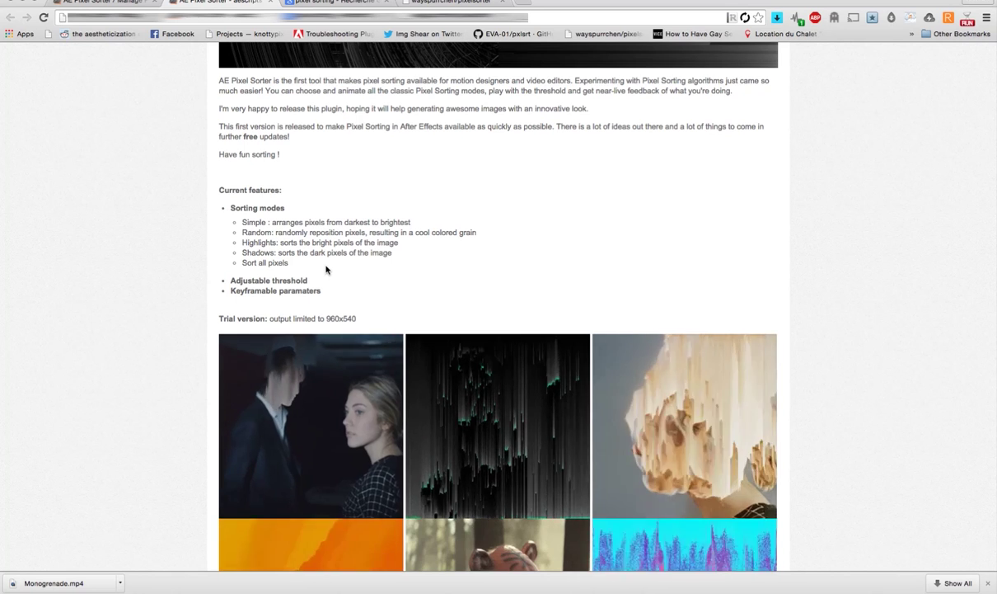
pyautogui.press('super+Tab')
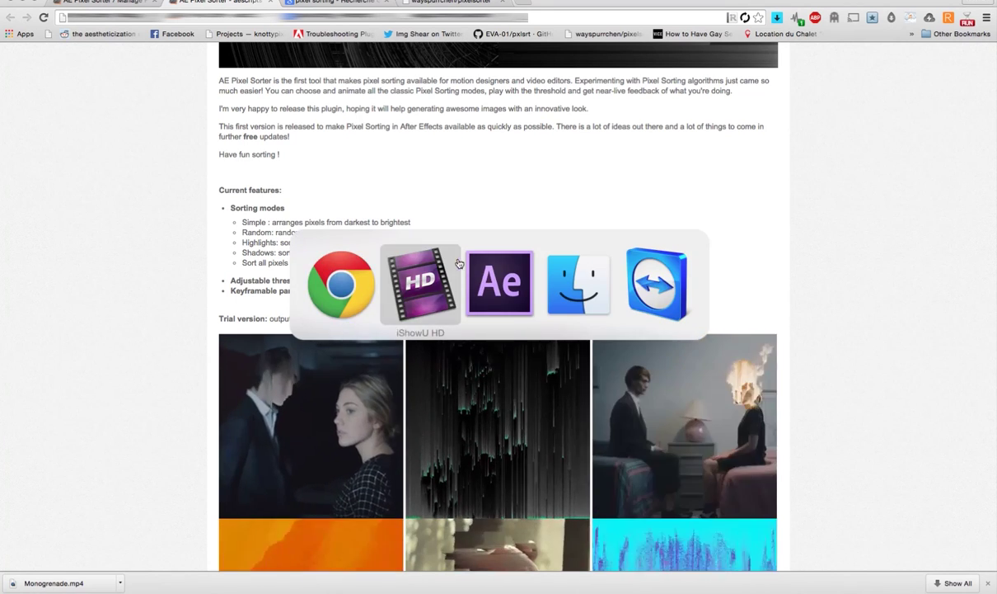
# Switch to After Effects and apply AE Pixel Sorter to the Monogrenade.mp4 Comp 1 layer
pyautogui.press('super+Tab')
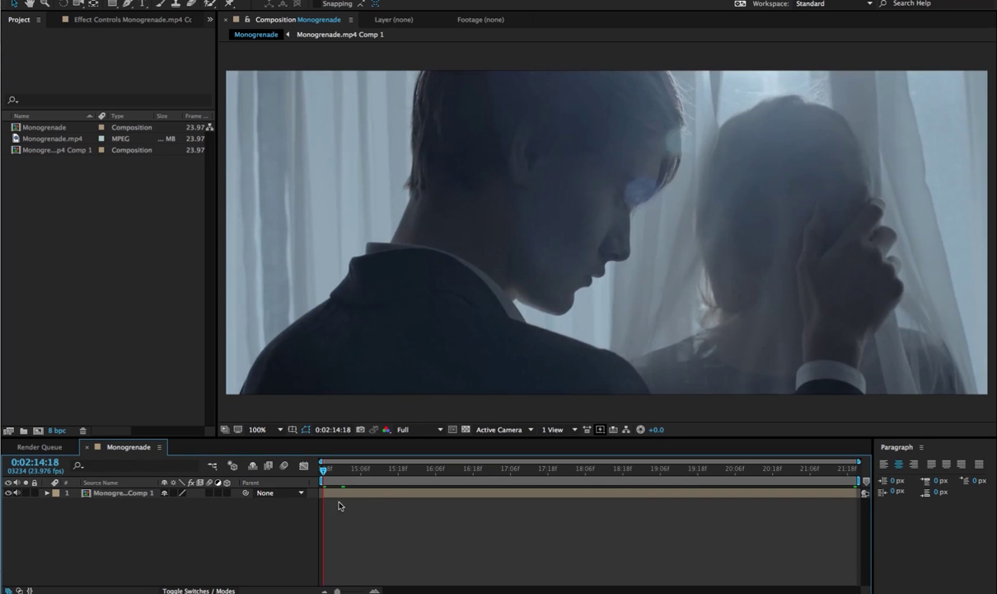
pyautogui.click(130, 493)
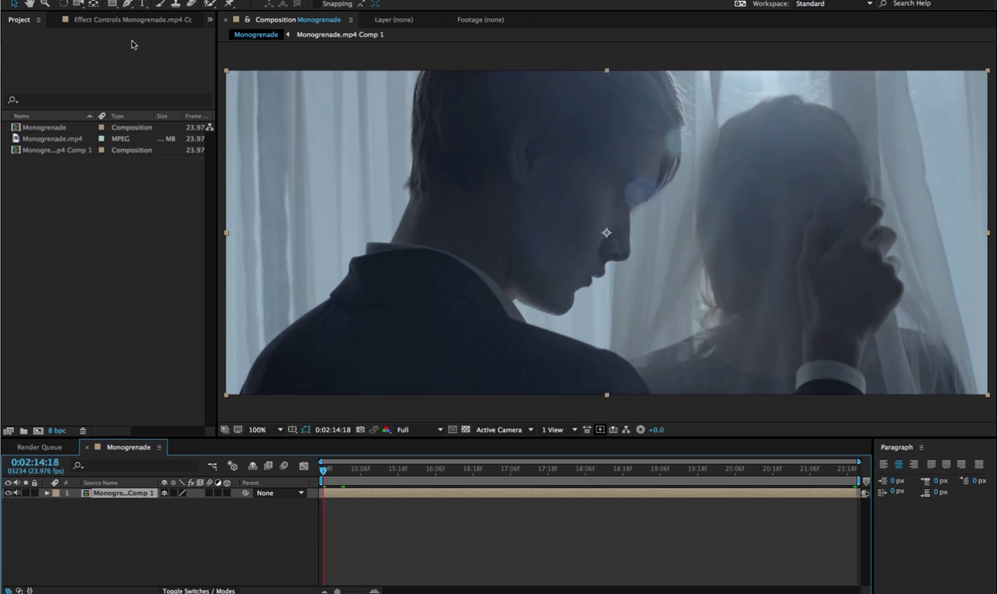
pyautogui.click(117, 19)
pyautogui.rightClick(120, 109)
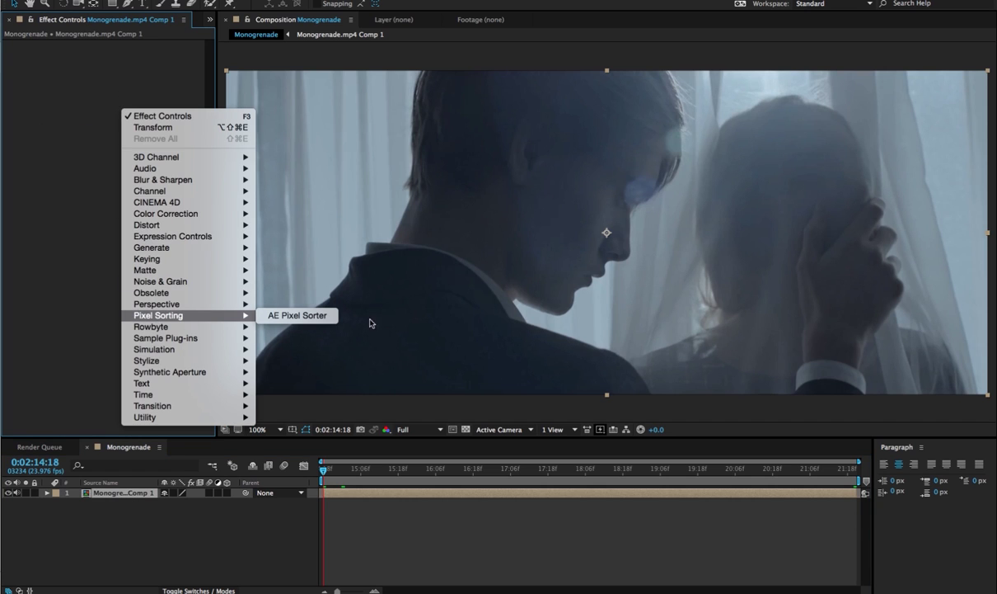
pyautogui.click(298, 319)
pyautogui.click(148, 169)
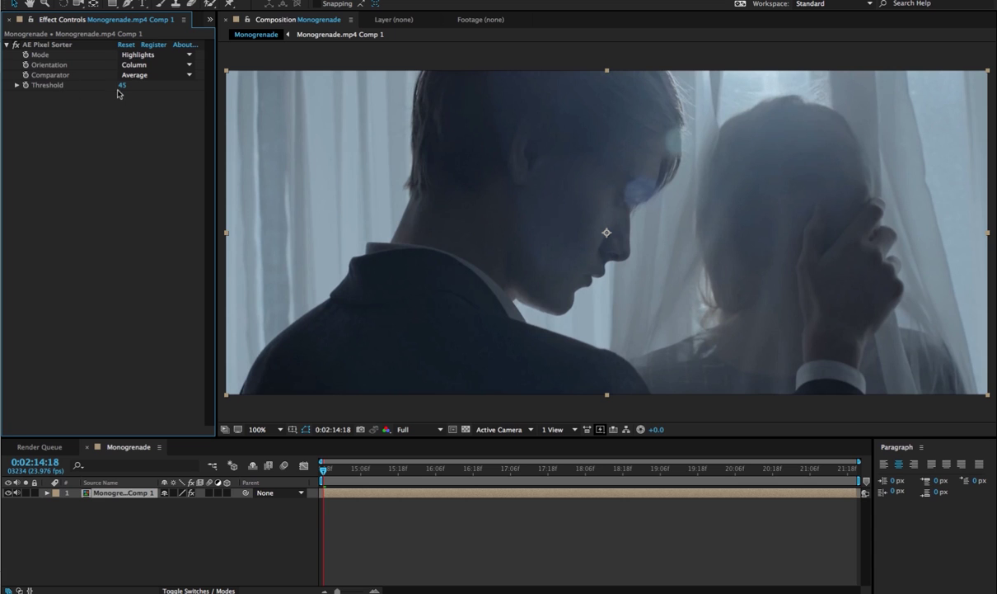
# Push the AE Pixel Sorter Threshold up past 222, then settle it at 165
pyautogui.moveTo(122, 85); pyautogui.dragTo(216, 75)
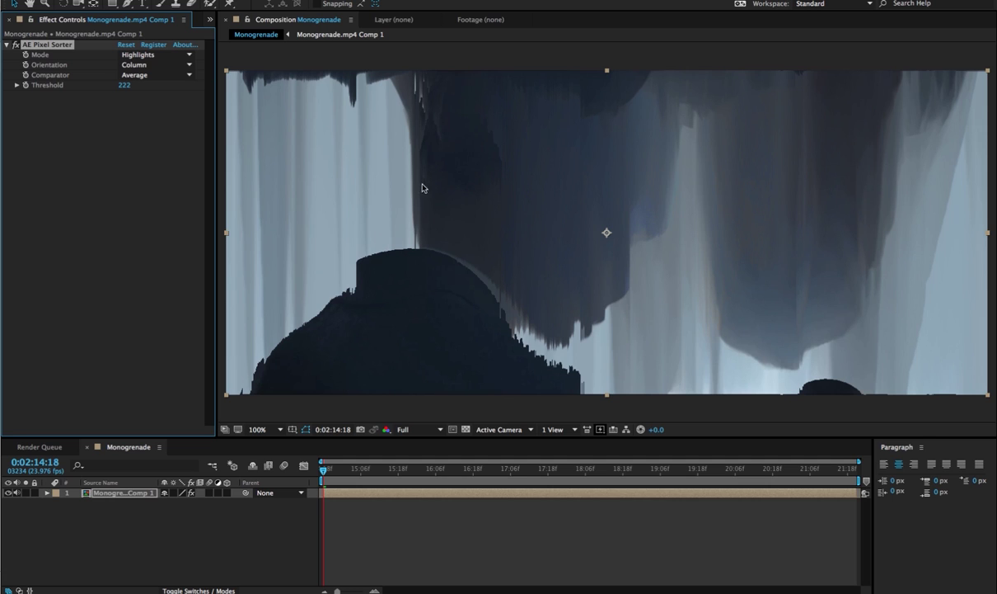
pyautogui.click(191, 159)
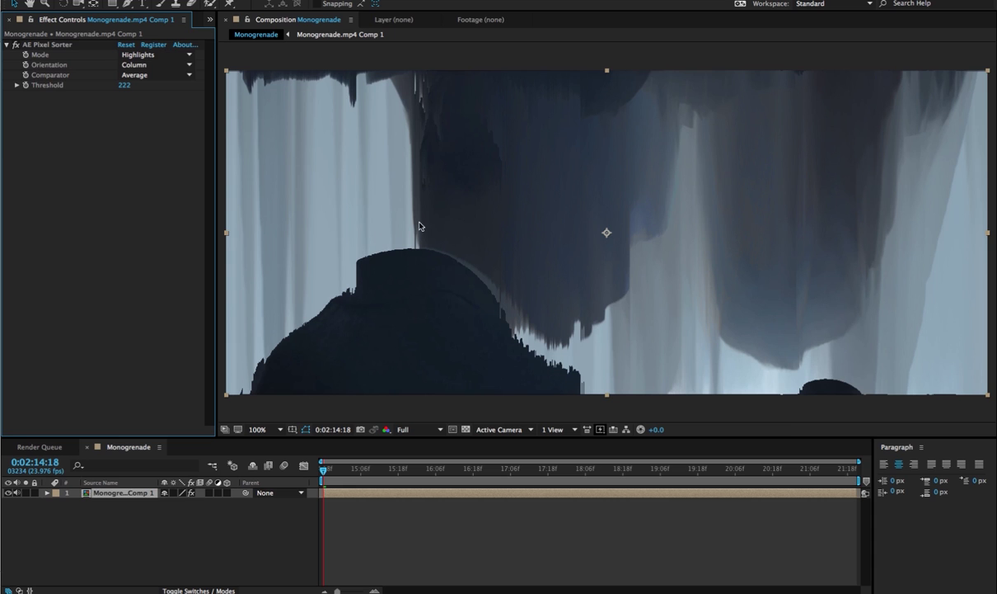
pyautogui.moveTo(124, 86)
pyautogui.mouseDown()
pyautogui.moveTo(68, 84)
pyautogui.moveTo(83, 84)
pyautogui.mouseUp()
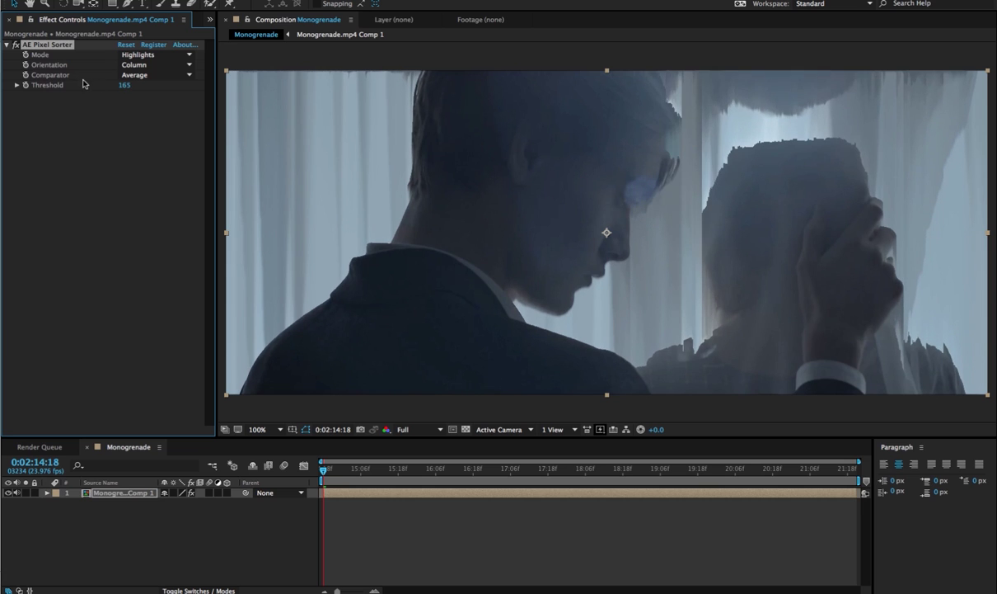
pyautogui.click(154, 98)
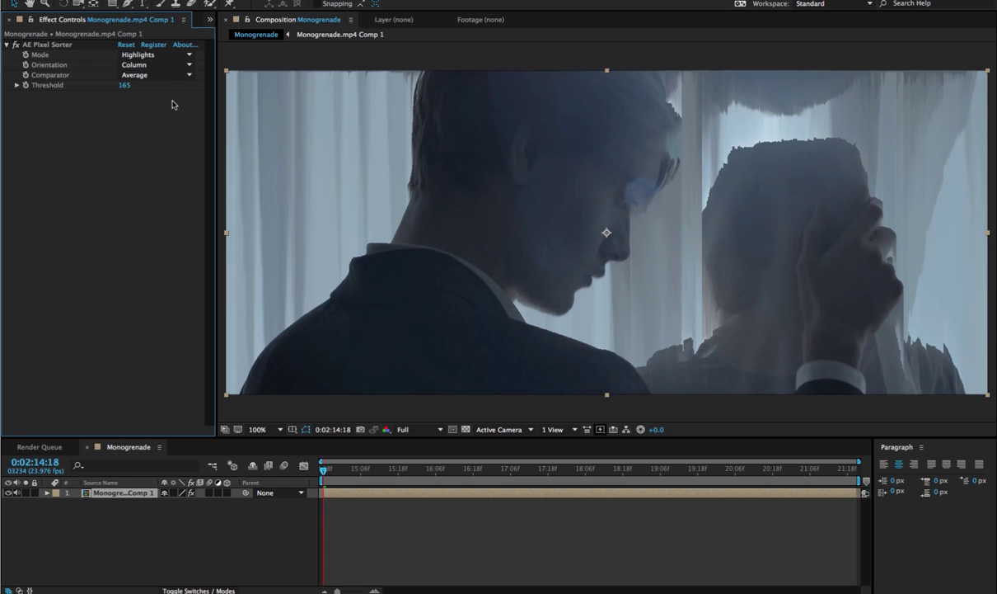
# Try Shadows mode with a lower threshold, then Row orientation with Threshold raised to 164
pyautogui.click(144, 55)
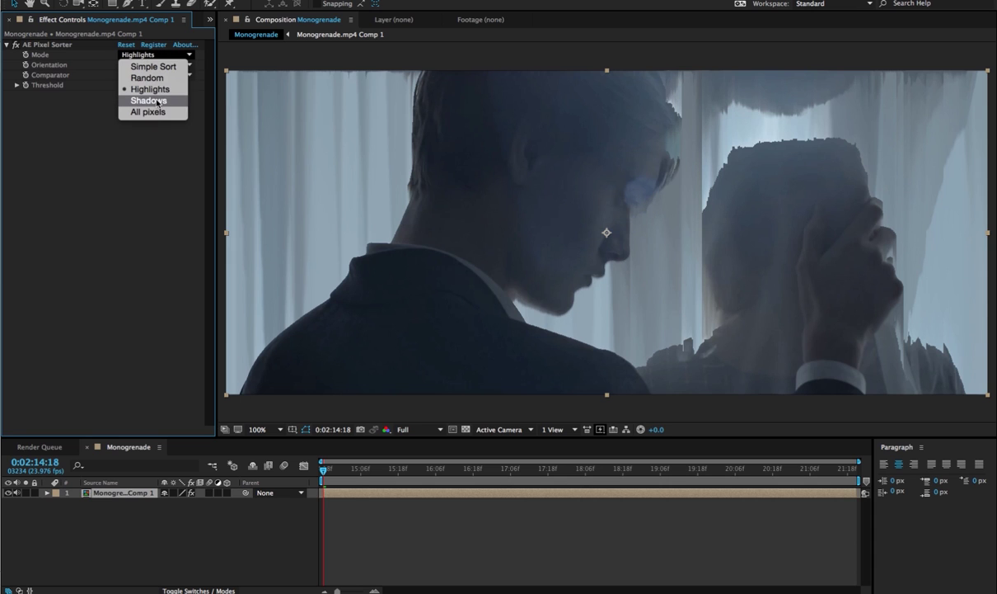
pyautogui.click(149, 101)
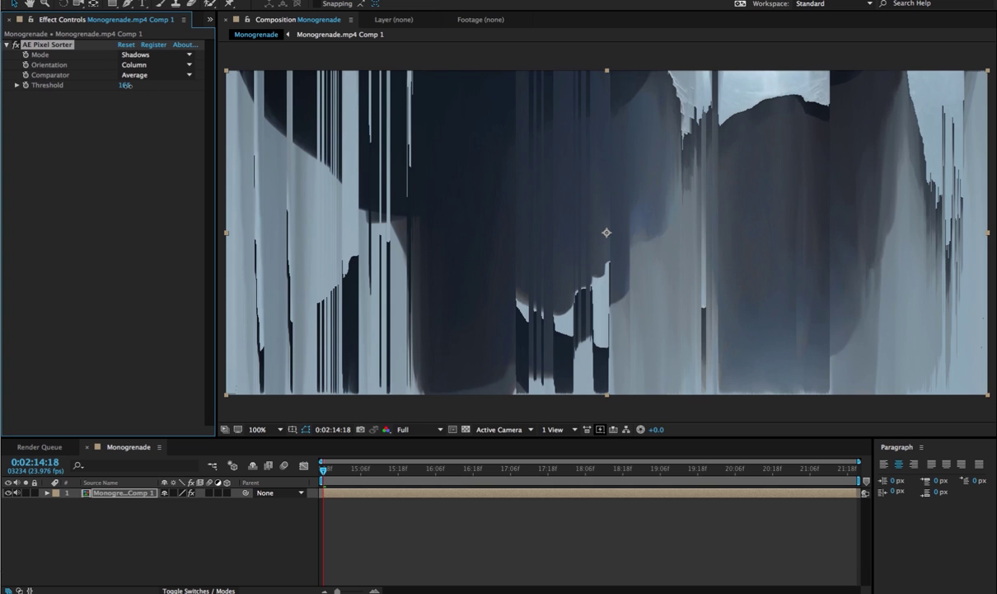
pyautogui.moveTo(125, 85)
pyautogui.mouseDown()
pyautogui.moveTo(43, 96)
pyautogui.moveTo(85, 90)
pyautogui.mouseUp()
pyautogui.click(147, 65)
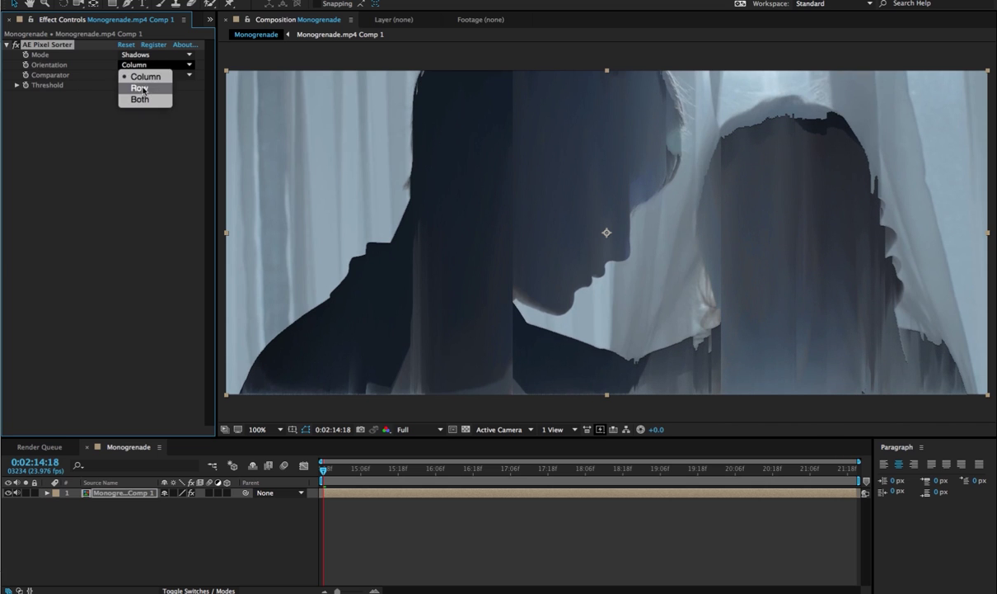
pyautogui.click(141, 88)
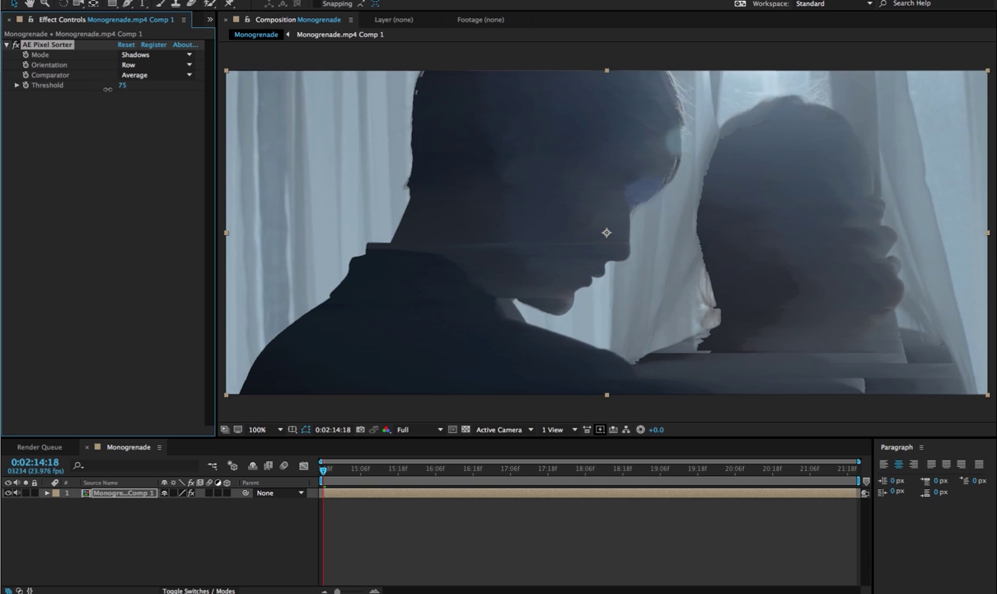
pyautogui.moveTo(107, 89)
pyautogui.mouseDown()
pyautogui.moveTo(92, 89)
pyautogui.moveTo(149, 75)
pyautogui.mouseUp()
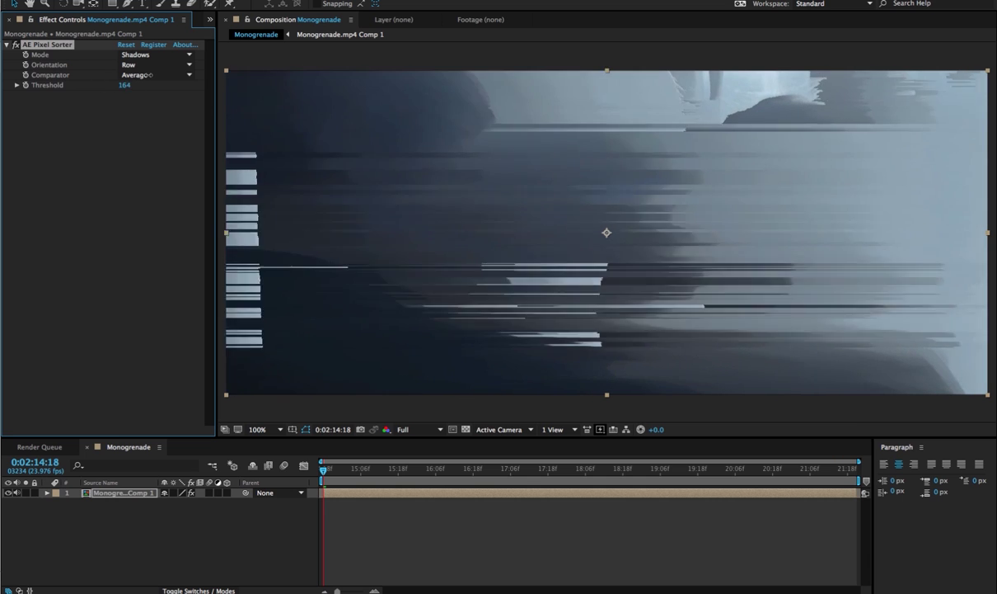
pyautogui.click(143, 75)
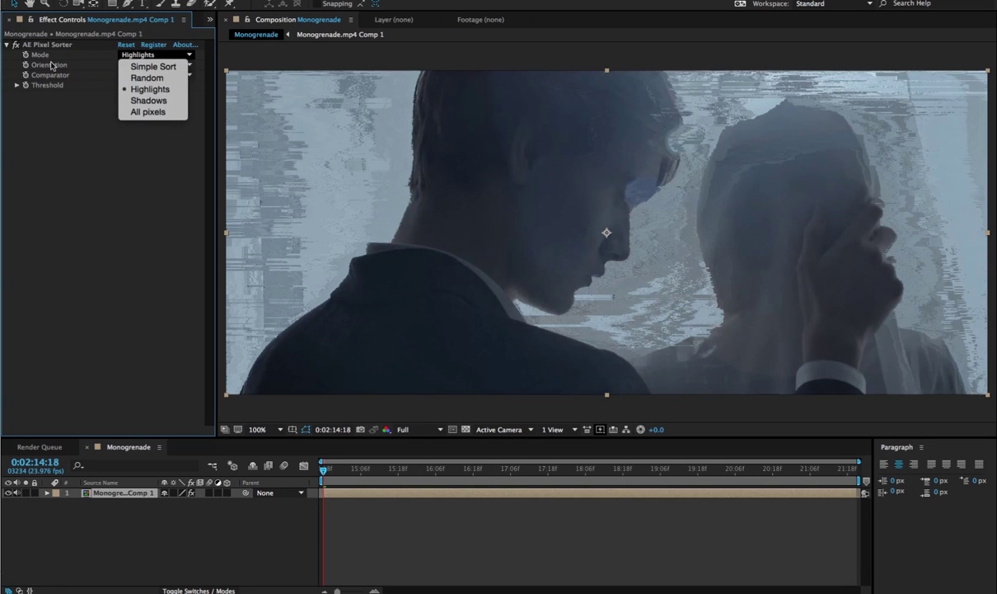
# Keep Highlights mode and use the XOR comparator at Threshold 169
pyautogui.click(55, 109)
pyautogui.click(125, 74)
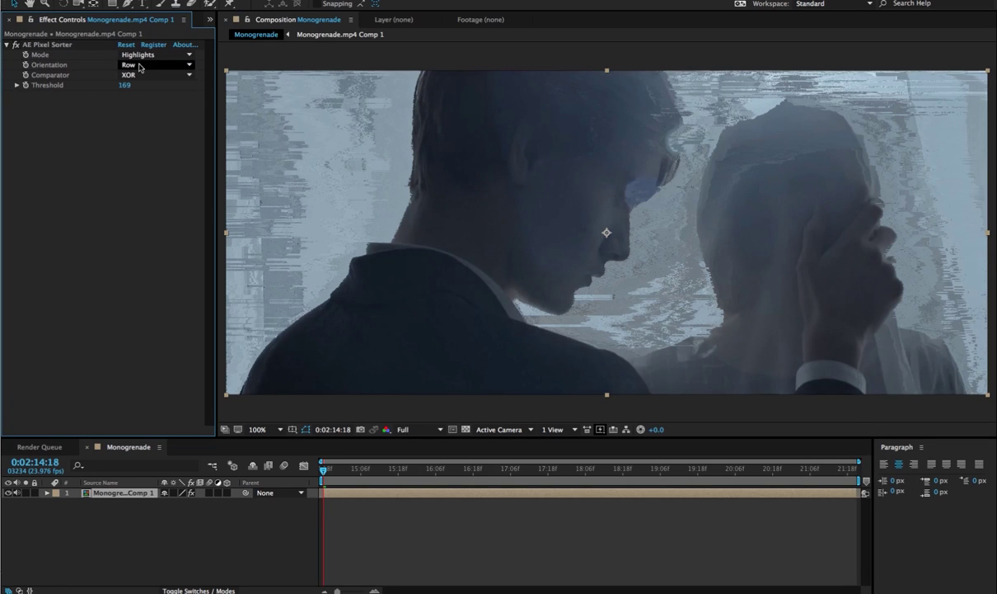
pyautogui.click(127, 85)
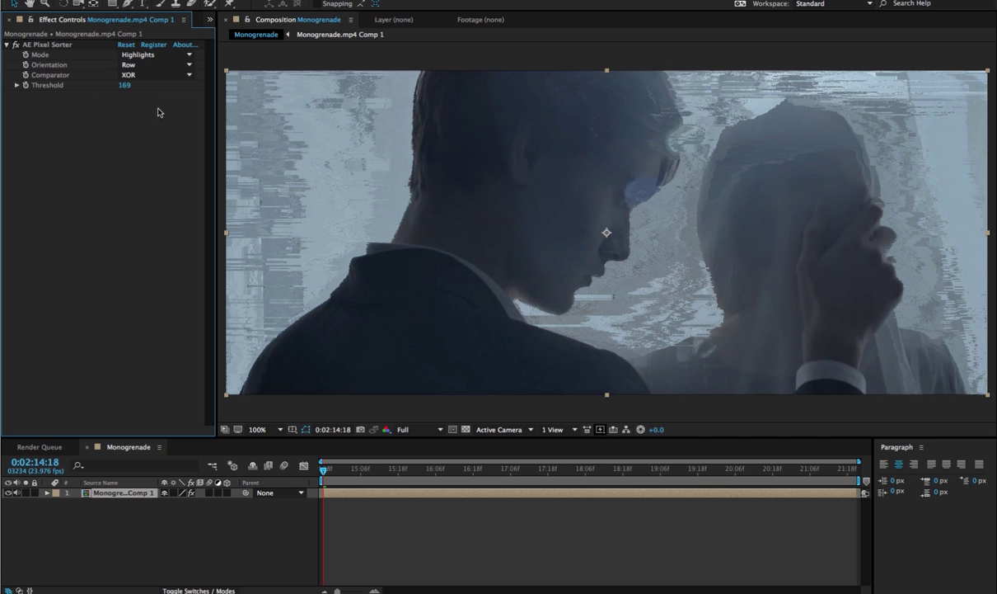
# Raise the Threshold to 206 and play the clip from two later points to review
pyautogui.moveTo(331, 476); pyautogui.dragTo(382, 480)
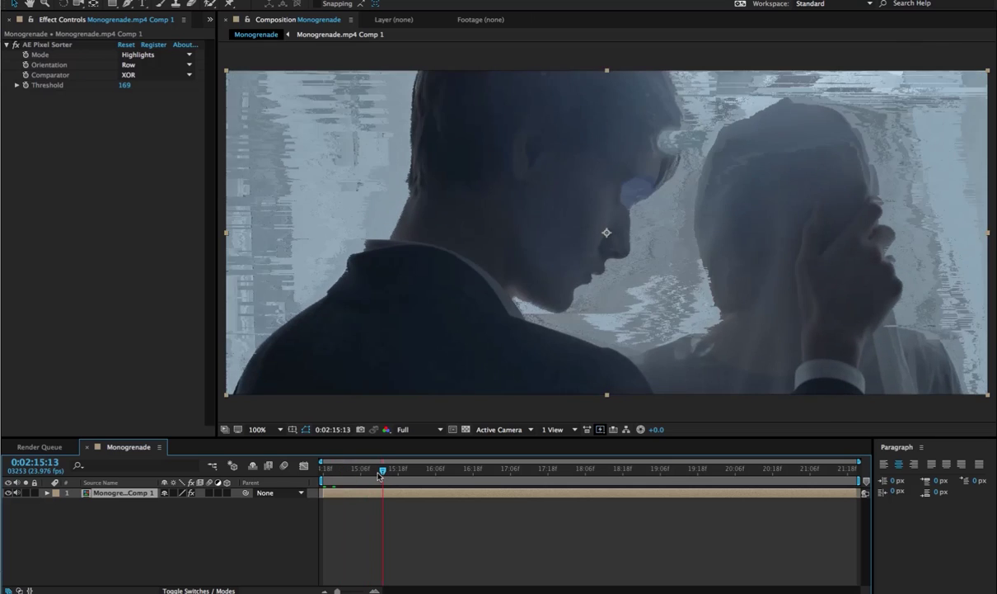
pyautogui.moveTo(126, 86); pyautogui.dragTo(150, 85)
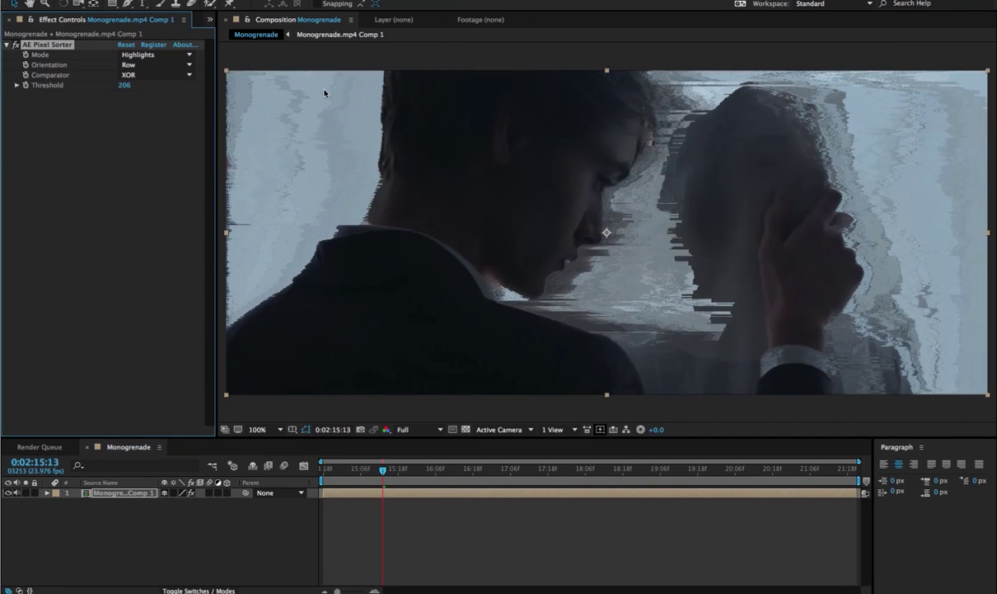
pyautogui.press('space')
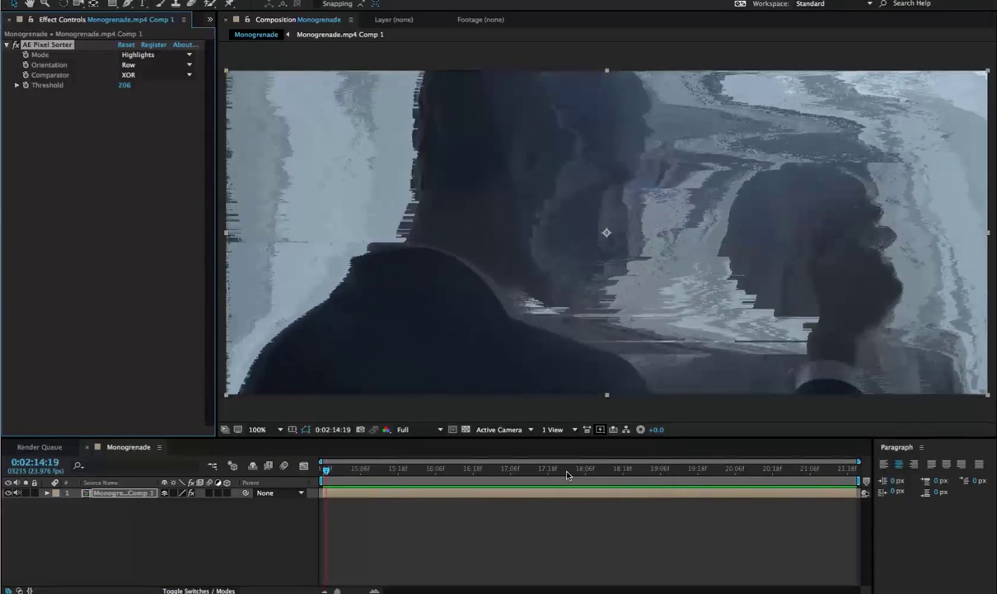
pyautogui.moveTo(566, 473)
pyautogui.mouseDown()
pyautogui.moveTo(514, 470)
pyautogui.moveTo(574, 471)
pyautogui.mouseUp()
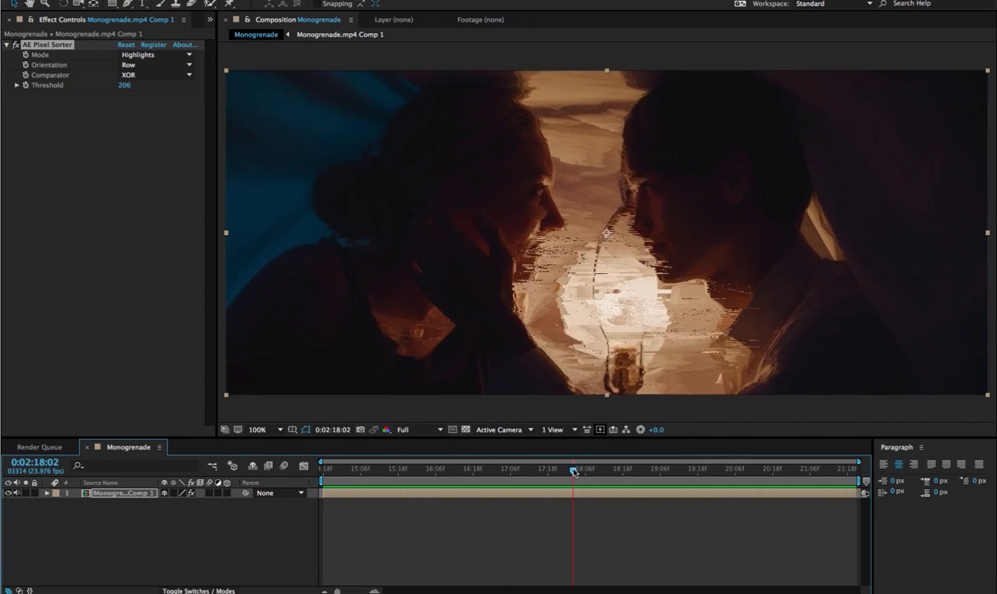
pyautogui.press('space')
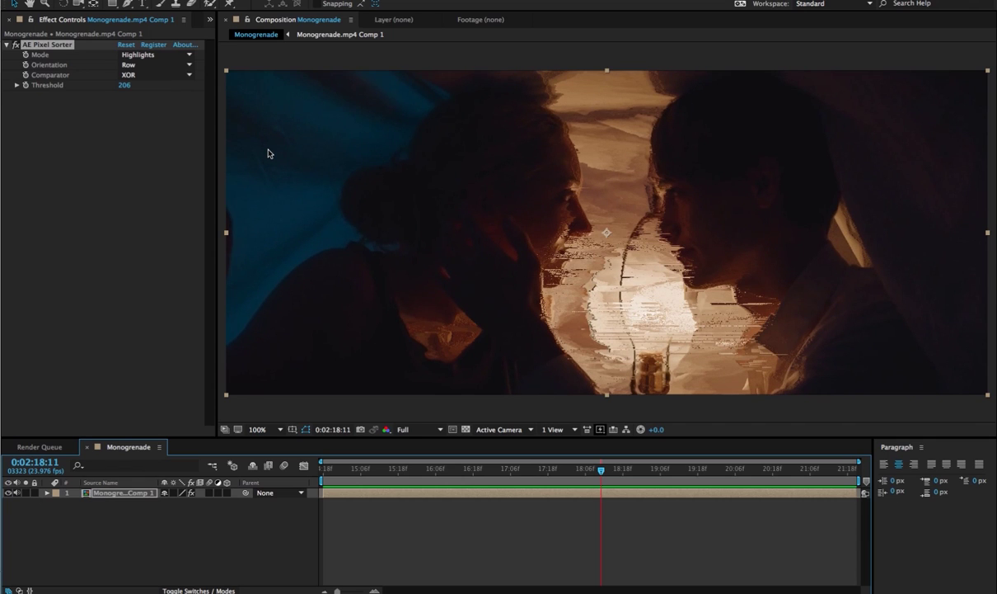
# Switch AE Pixel Sorter back to Column orientation with the Average comparator
pyautogui.click(147, 66)
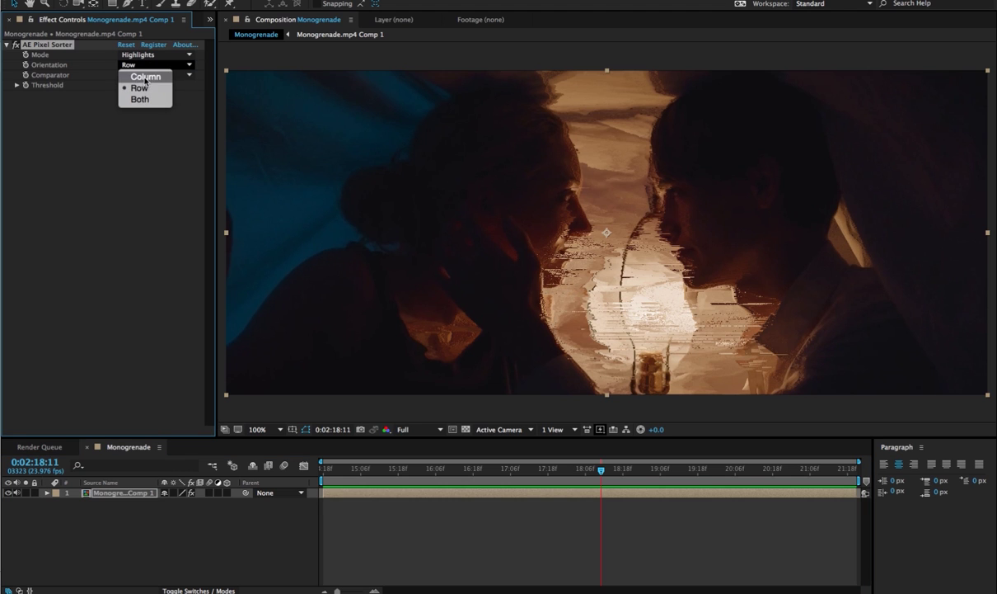
pyautogui.click(145, 76)
pyautogui.click(140, 75)
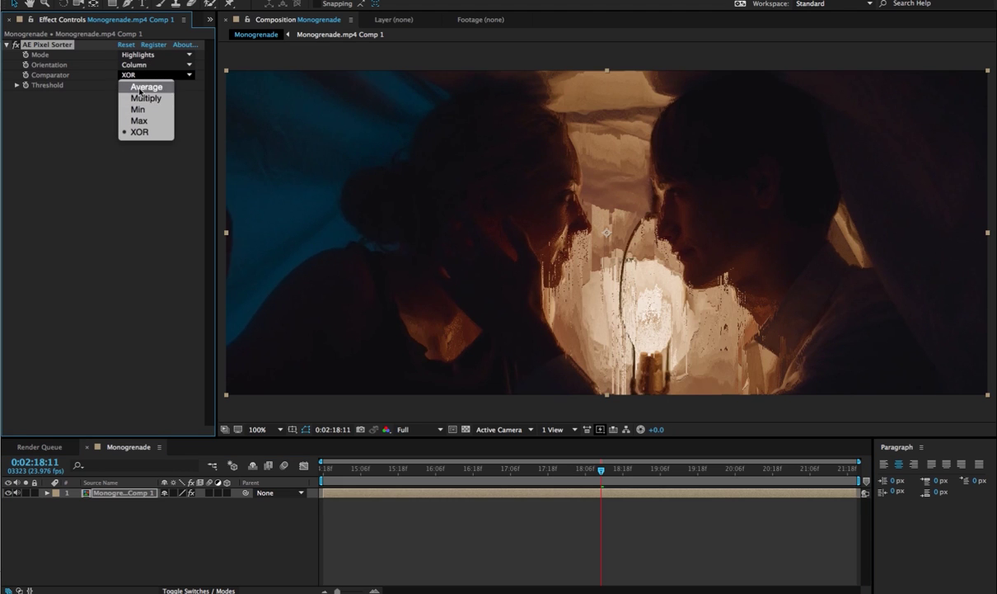
pyautogui.click(142, 88)
# Limit the work area to about 17:12–20:06 and preview that section
pyautogui.moveTo(591, 479); pyautogui.dragTo(528, 478)
pyautogui.press('b')
pyautogui.moveTo(860, 479); pyautogui.dragTo(735, 480)
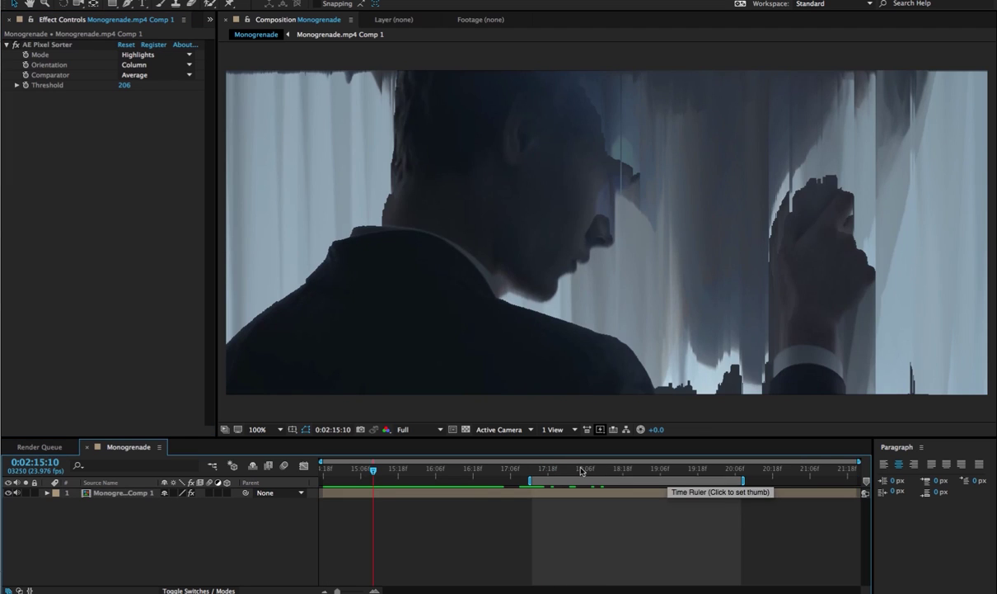
pyautogui.click(536, 470)
pyautogui.press('space')
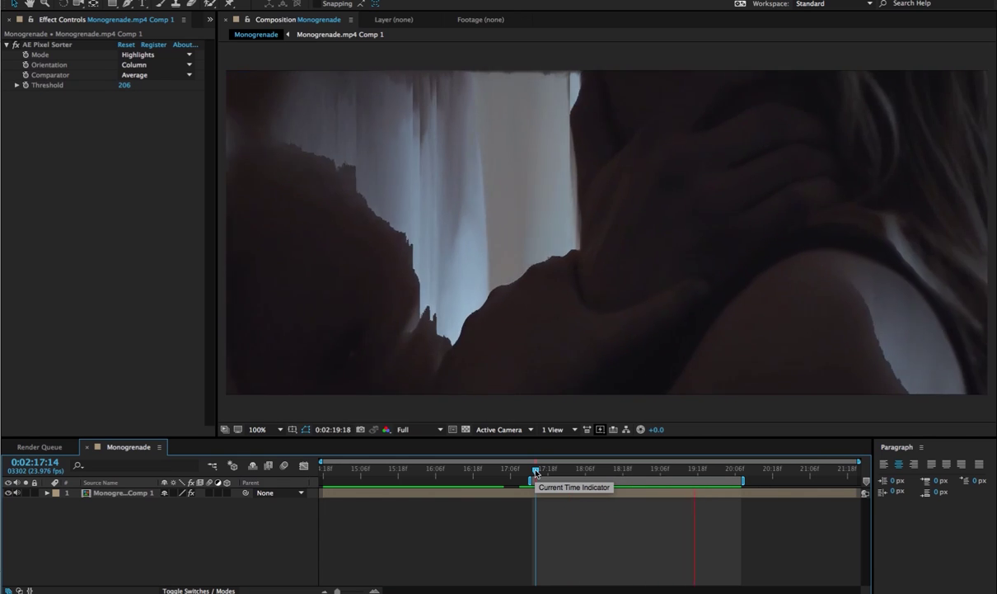
pyautogui.click(553, 470)
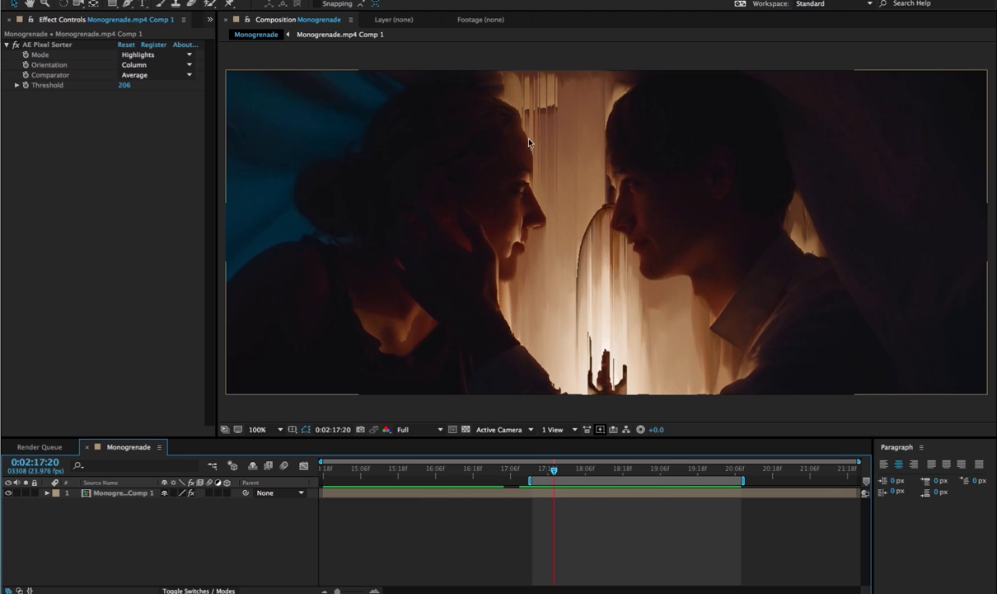
pyautogui.rightClick(102, 121)
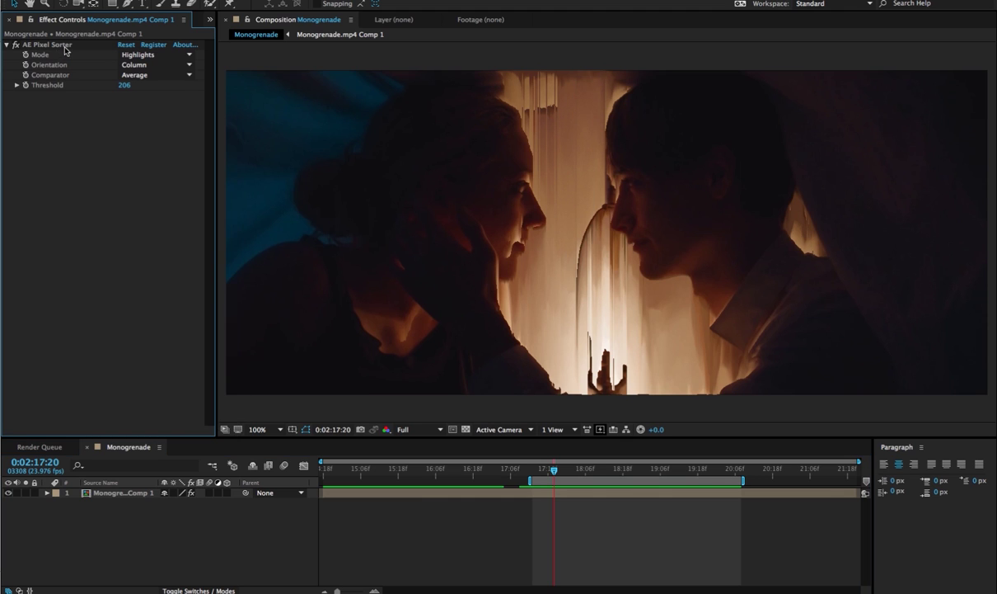
# Add Fast Blur ahead of AE Pixel Sorter with Repeat Edge Pixels, trying Blurriness 12 then lowering it
pyautogui.click(63, 47)
pyautogui.rightClick(89, 117)
pyautogui.moveTo(142, 281)
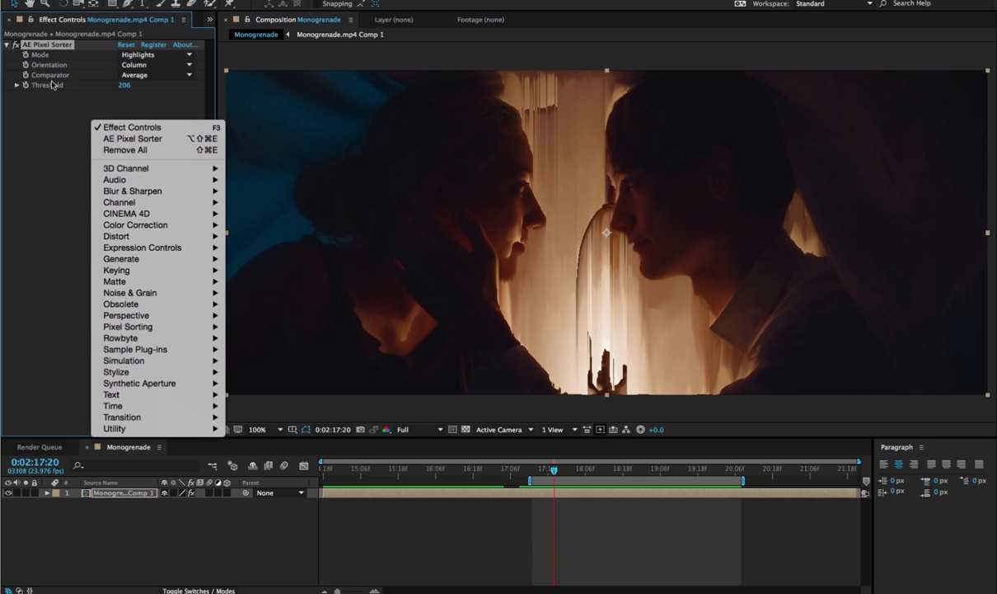
pyautogui.moveTo(132, 191)
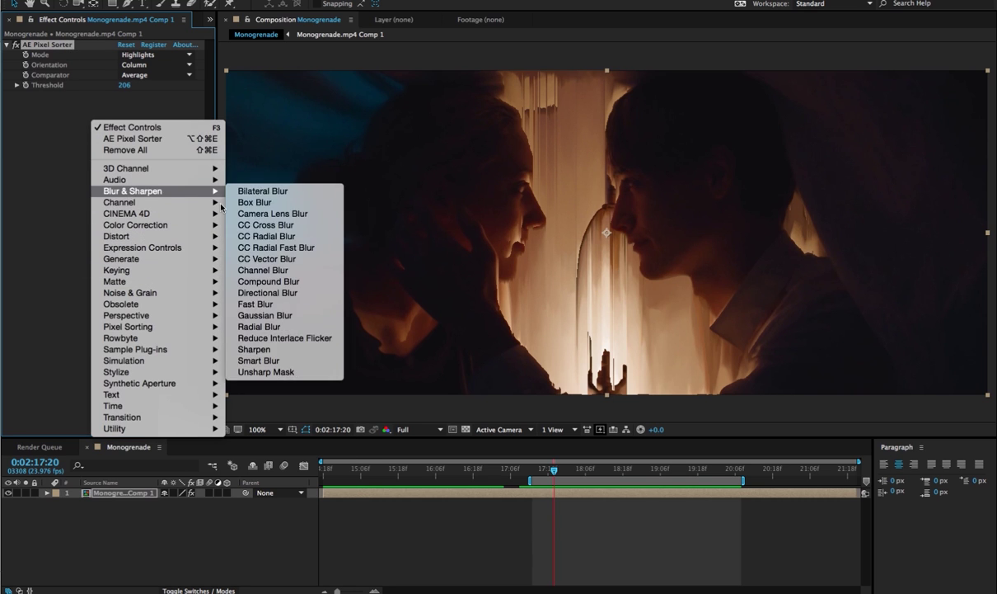
pyautogui.click(268, 304)
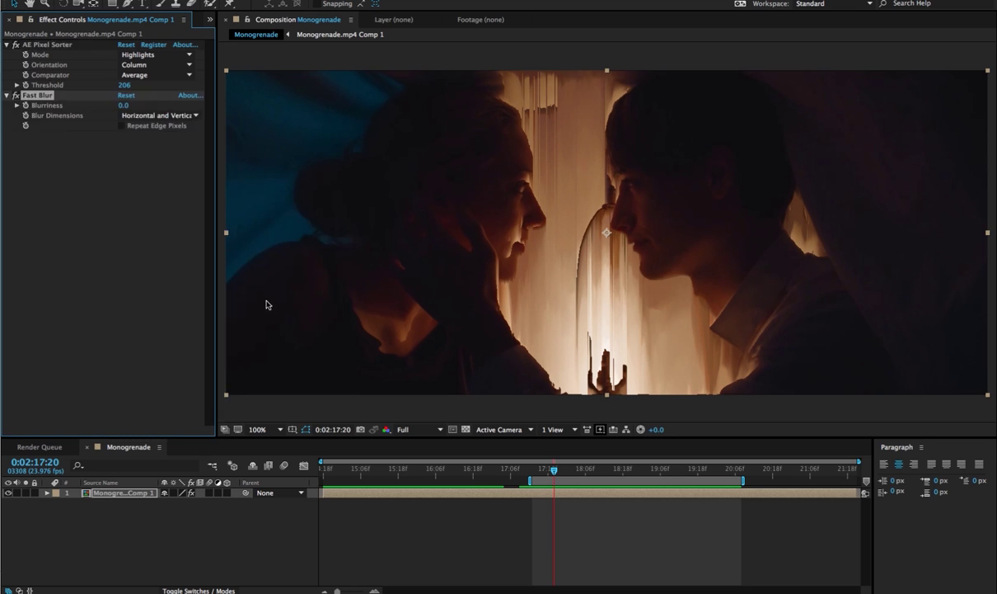
pyautogui.moveTo(61, 133); pyautogui.dragTo(63, 136)
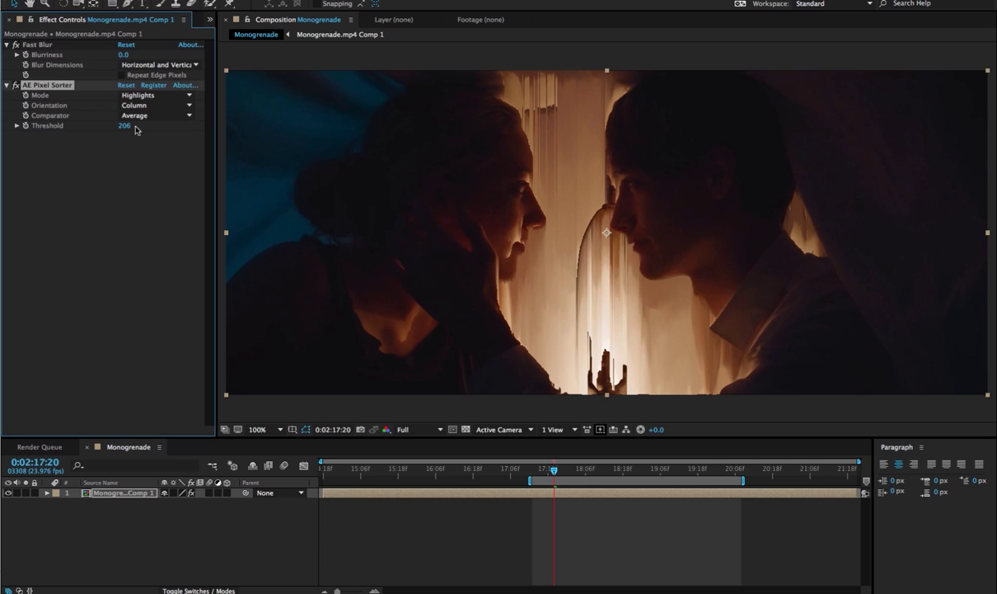
pyautogui.click(122, 75)
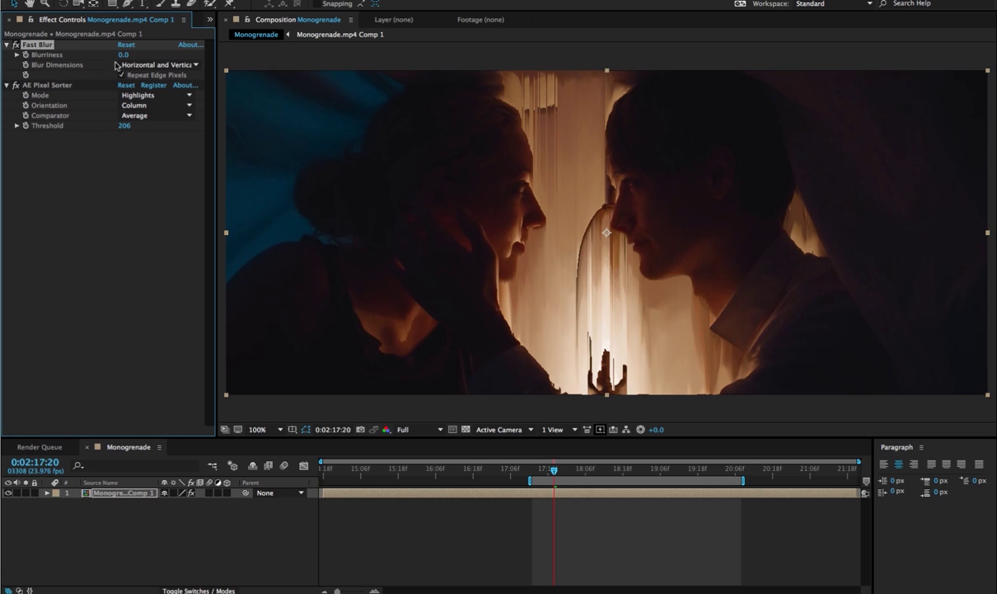
pyautogui.click(123, 55)
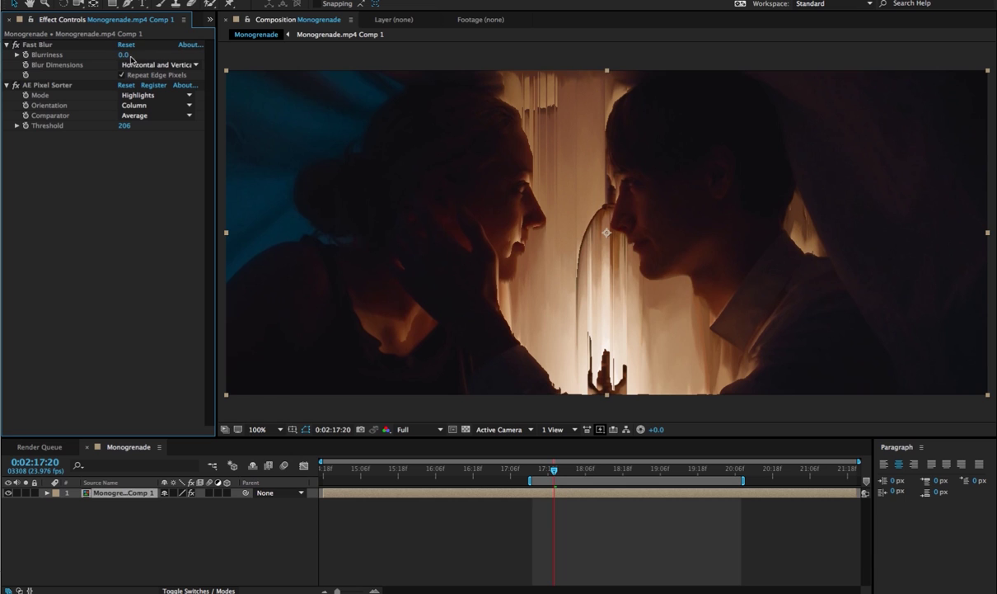
pyautogui.write('12')
pyautogui.press('Return')
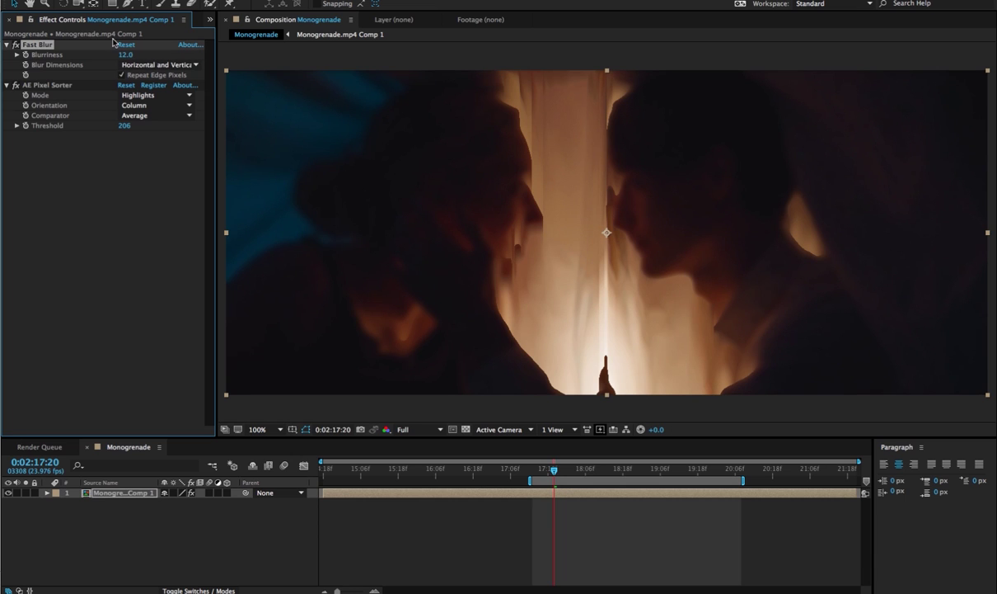
pyautogui.moveTo(123, 55); pyautogui.dragTo(113, 58)
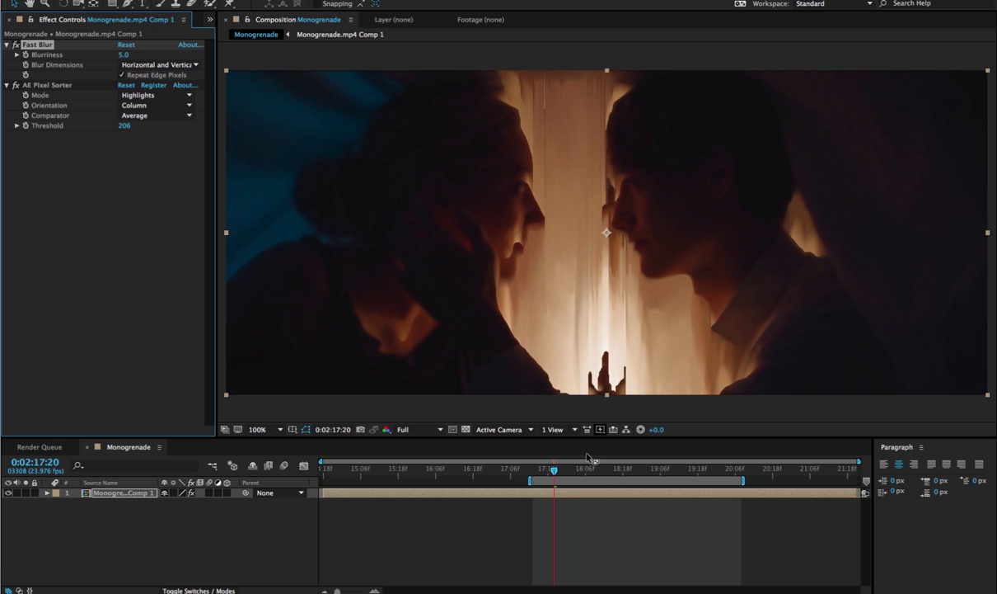
# Preview the clip at a later frame and switch Fast Blur off to compare
pyautogui.press('space')
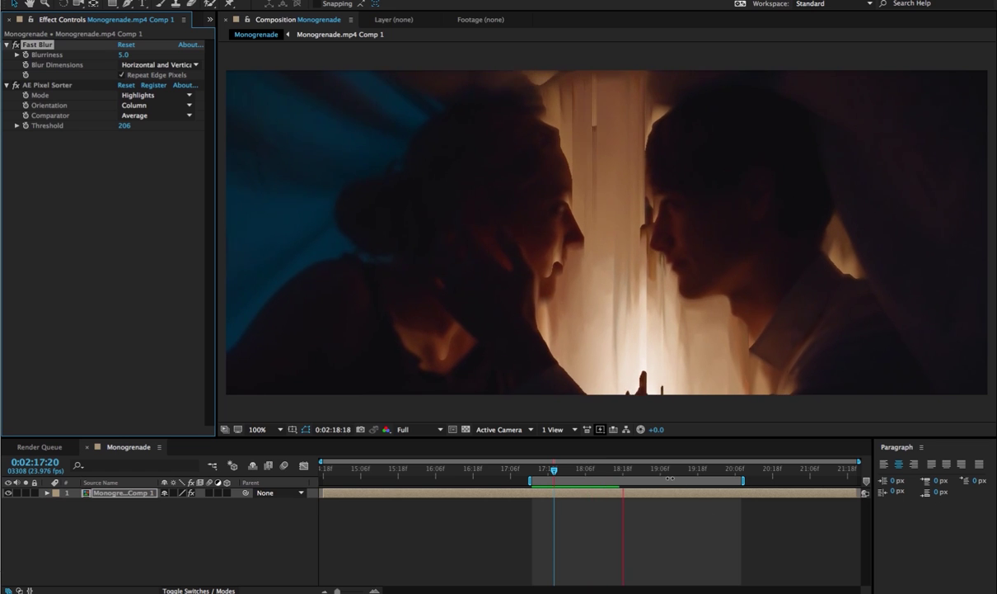
pyautogui.press('space')
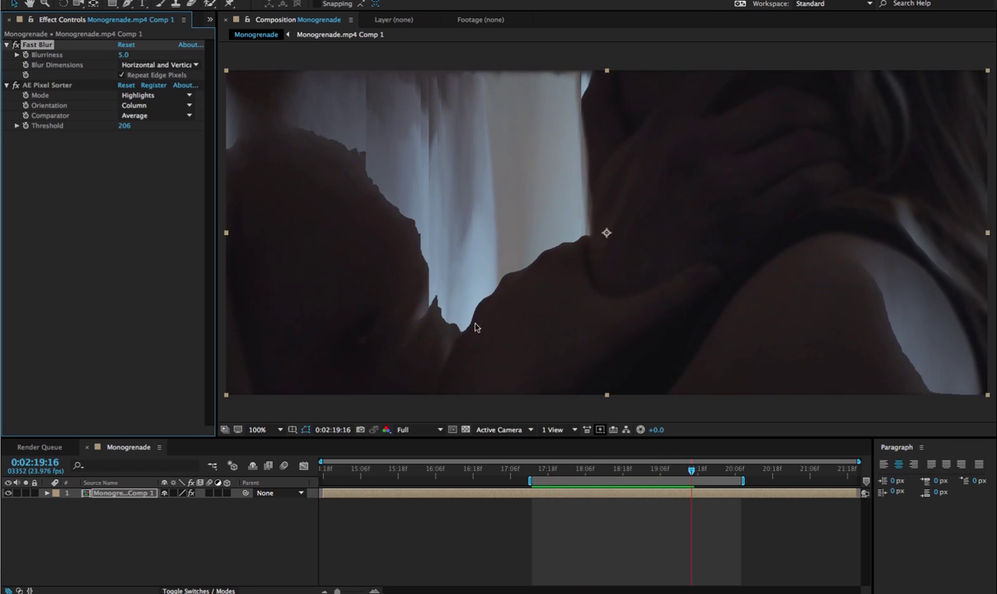
pyautogui.moveTo(659, 469); pyautogui.dragTo(727, 472)
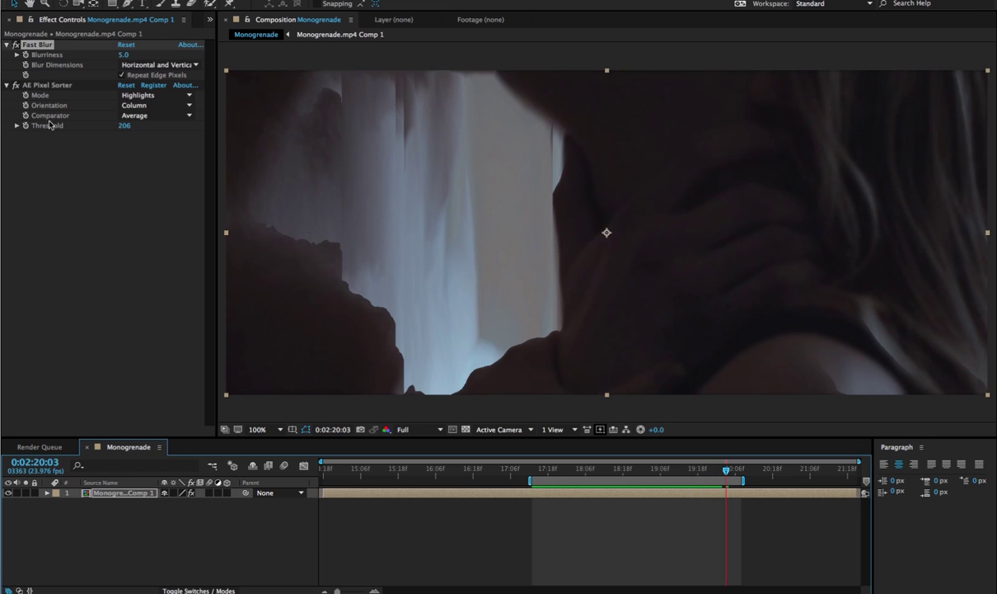
pyautogui.click(16, 44)
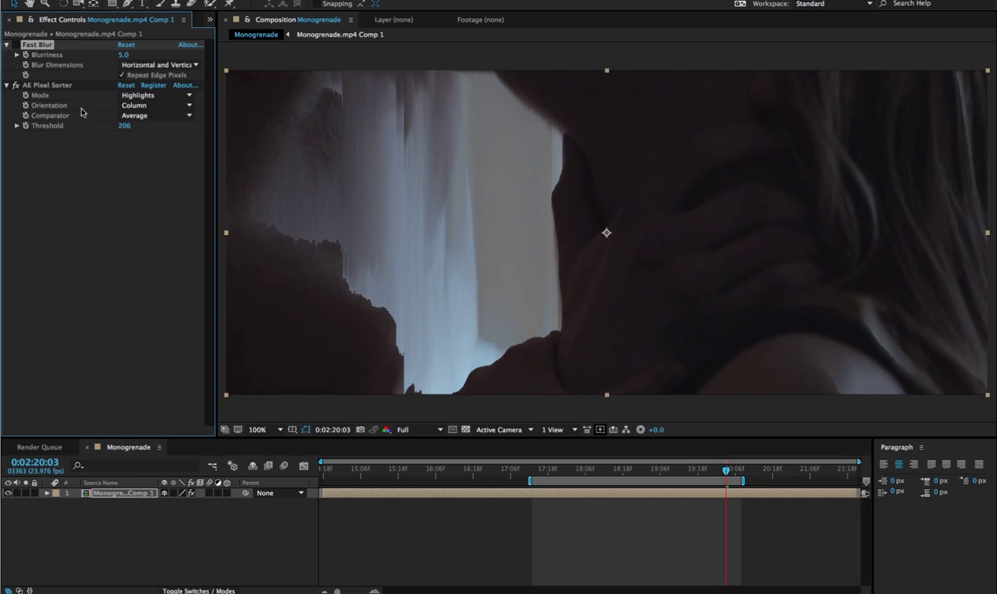
# Add a Transform effect to the layer and place it above AE Pixel Sorter
pyautogui.moveTo(477, 472); pyautogui.dragTo(454, 471)
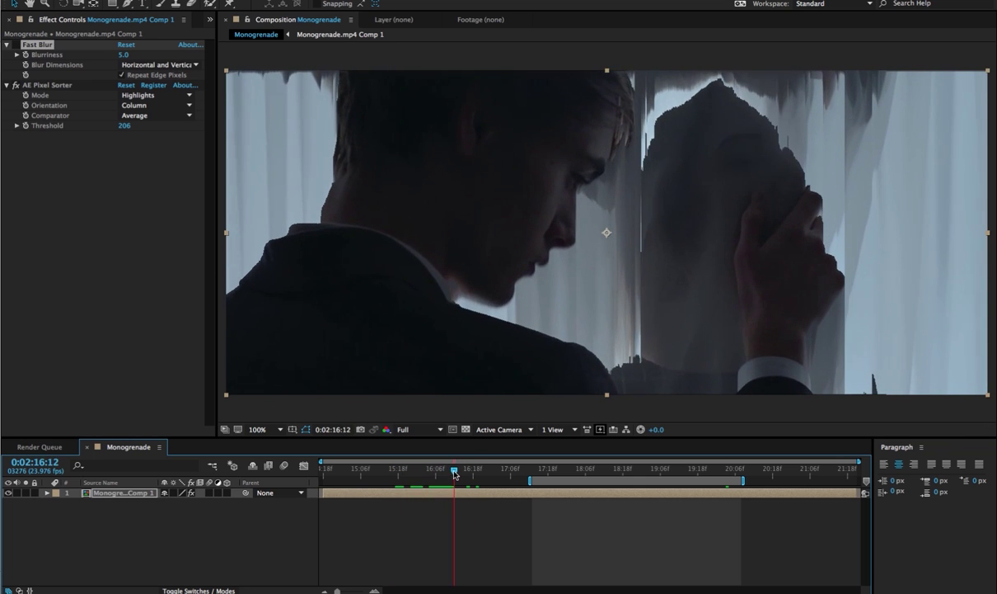
pyautogui.rightClick(120, 196)
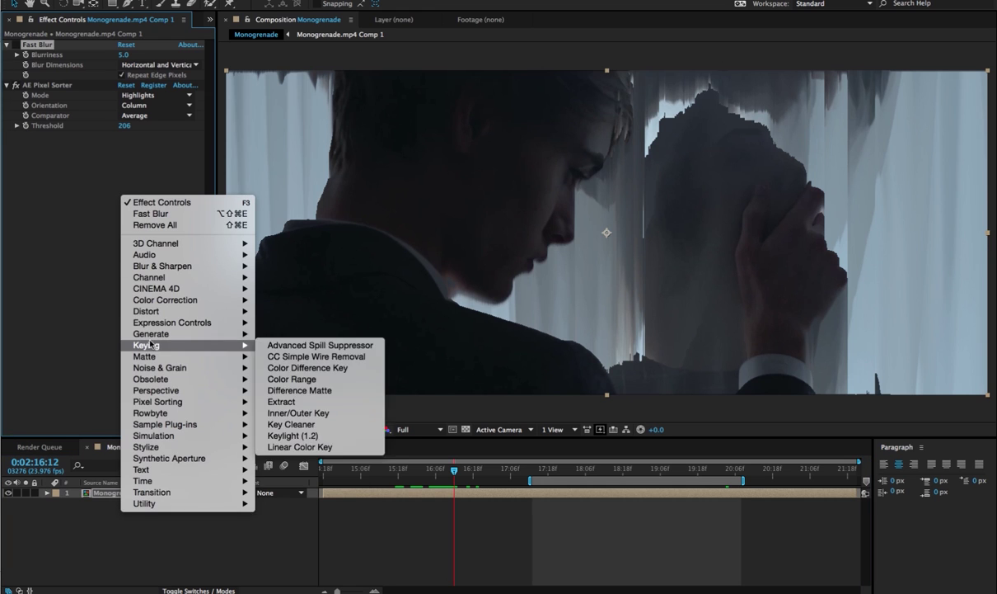
pyautogui.moveTo(153, 338)
pyautogui.moveTo(167, 312)
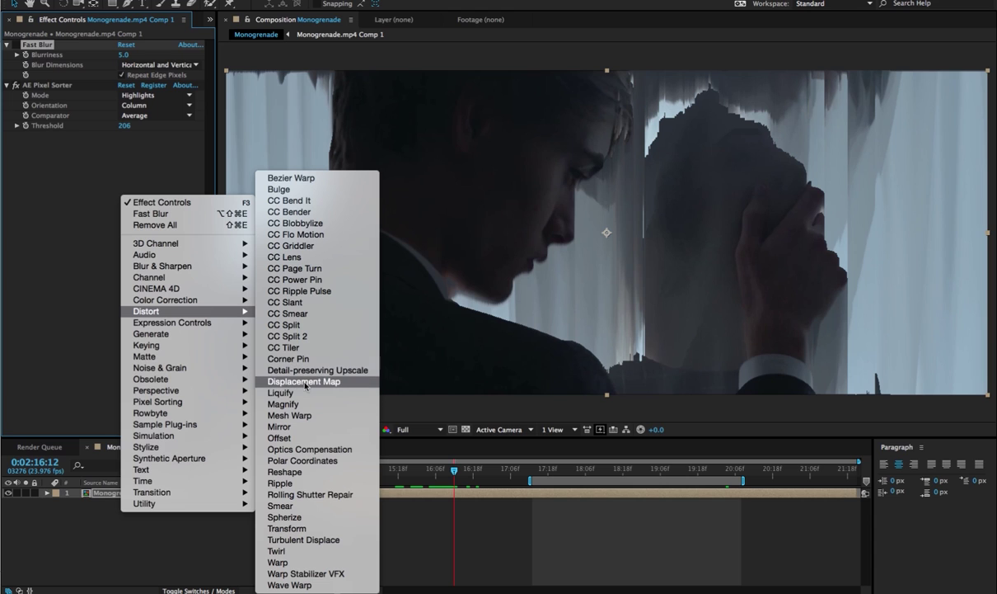
pyautogui.click(287, 528)
pyautogui.moveTo(60, 89); pyautogui.dragTo(68, 364)
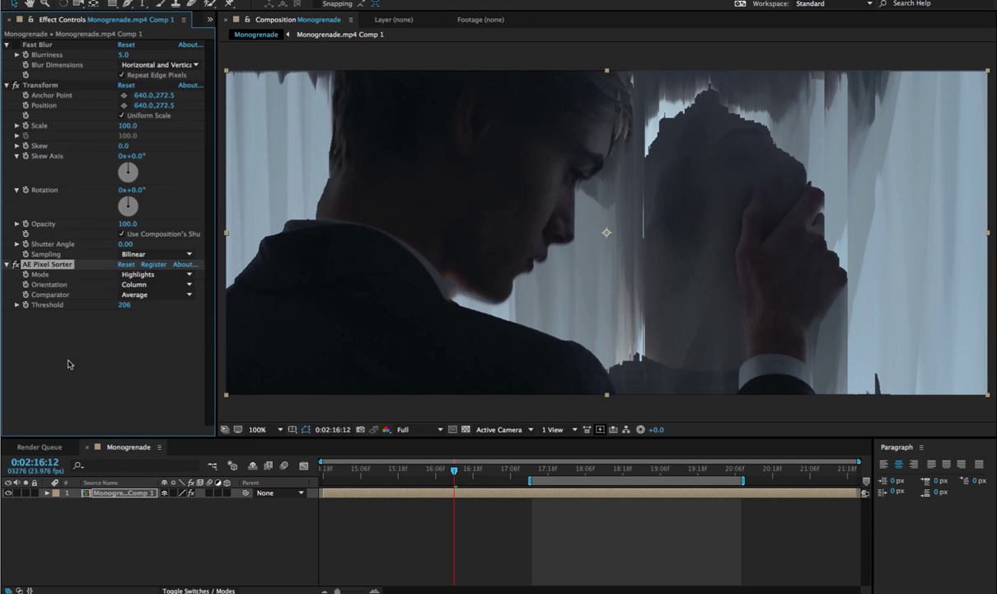
# Delete the Fast Blur effect from the layer
pyautogui.click(45, 45)
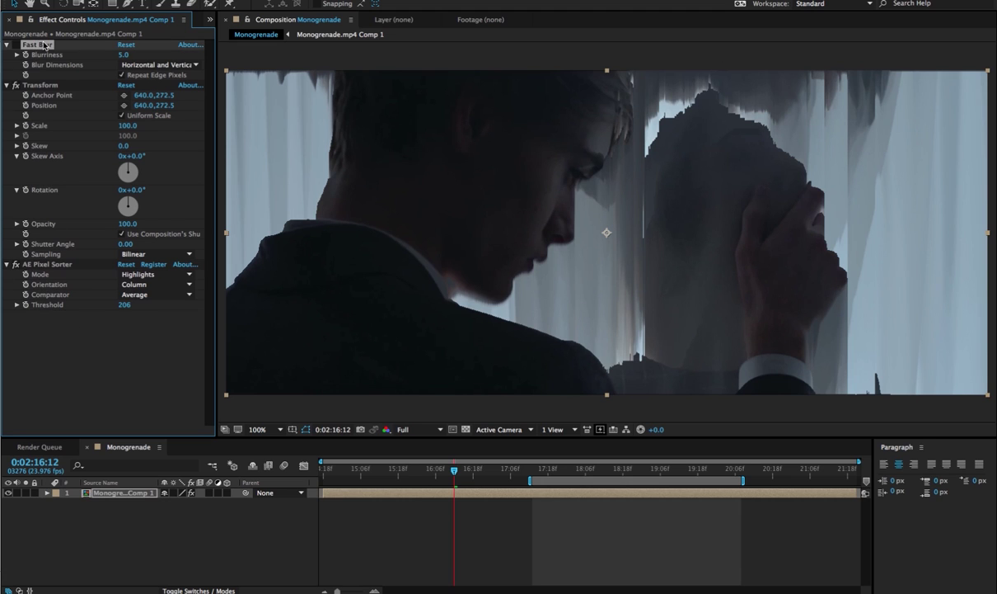
pyautogui.press('Delete')
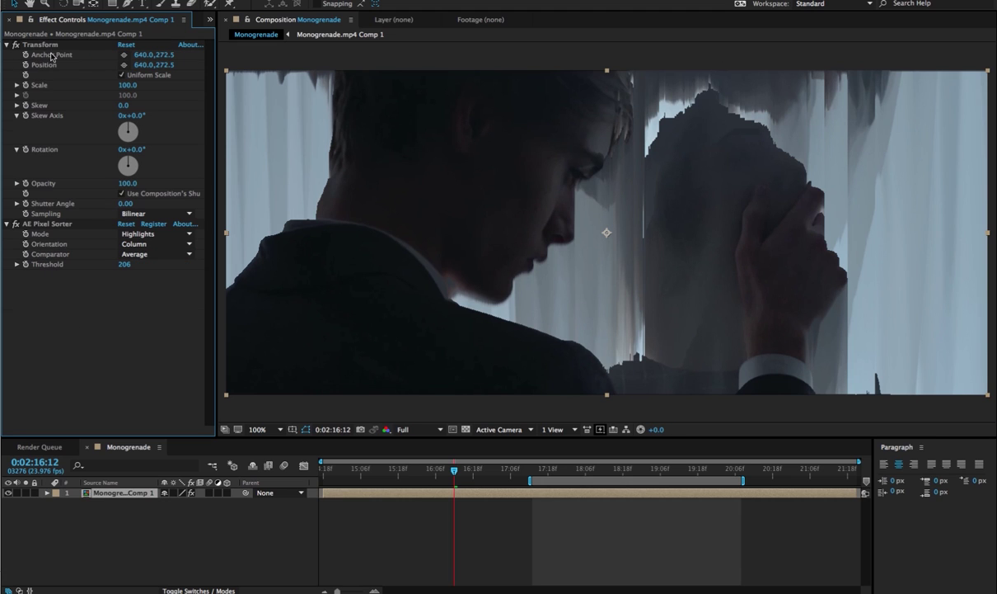
pyautogui.rightClick(105, 285)
pyautogui.moveTo(165, 392)
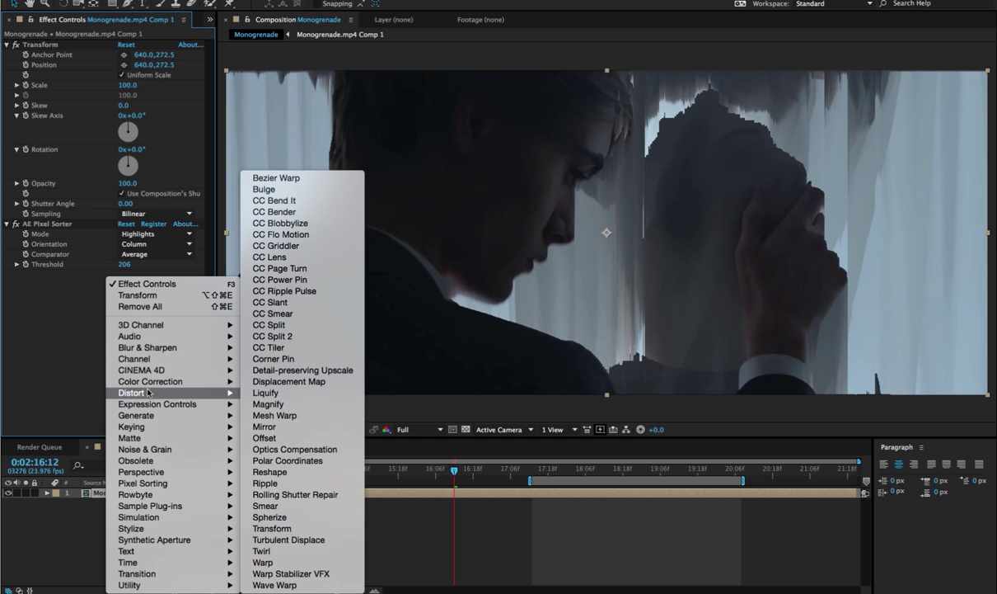
pyautogui.click(93, 288)
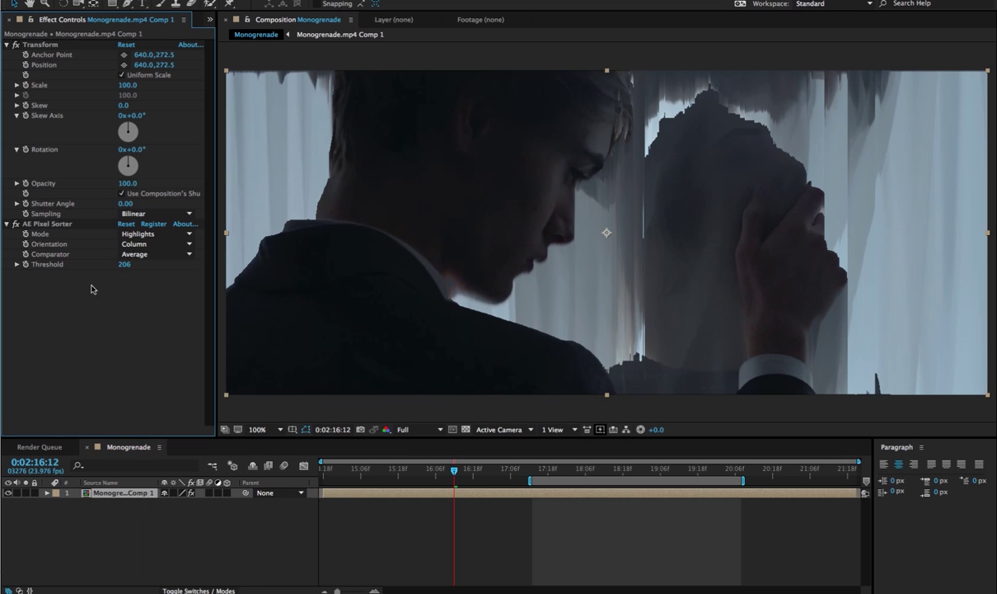
# Set the first Transform's Rotation to 30°, with AE Pixel Sorter briefly disabled
pyautogui.click(16, 224)
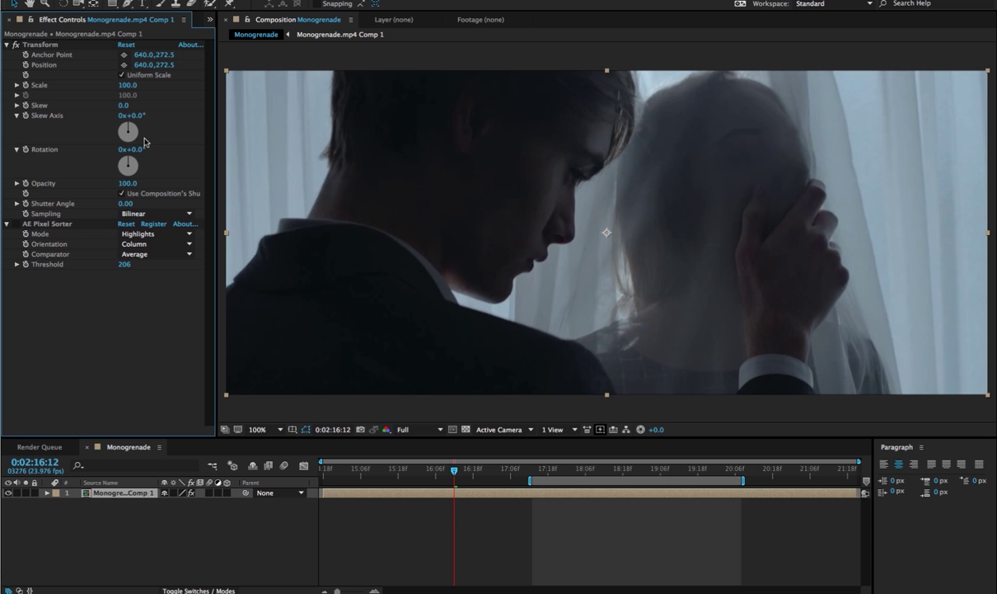
pyautogui.moveTo(140, 150); pyautogui.dragTo(145, 153)
pyautogui.click(145, 151)
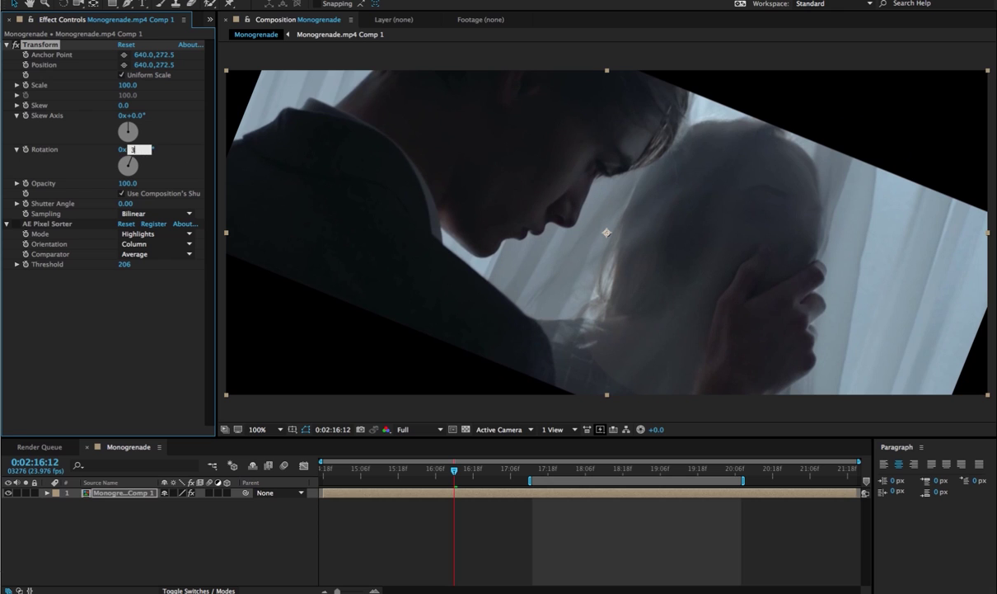
pyautogui.press('Return')
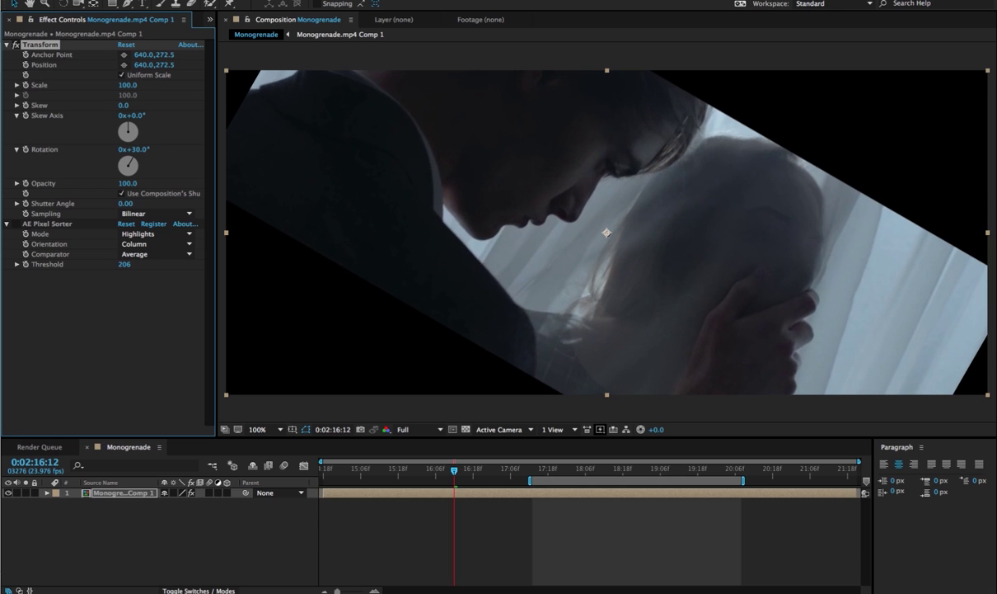
pyautogui.click(16, 224)
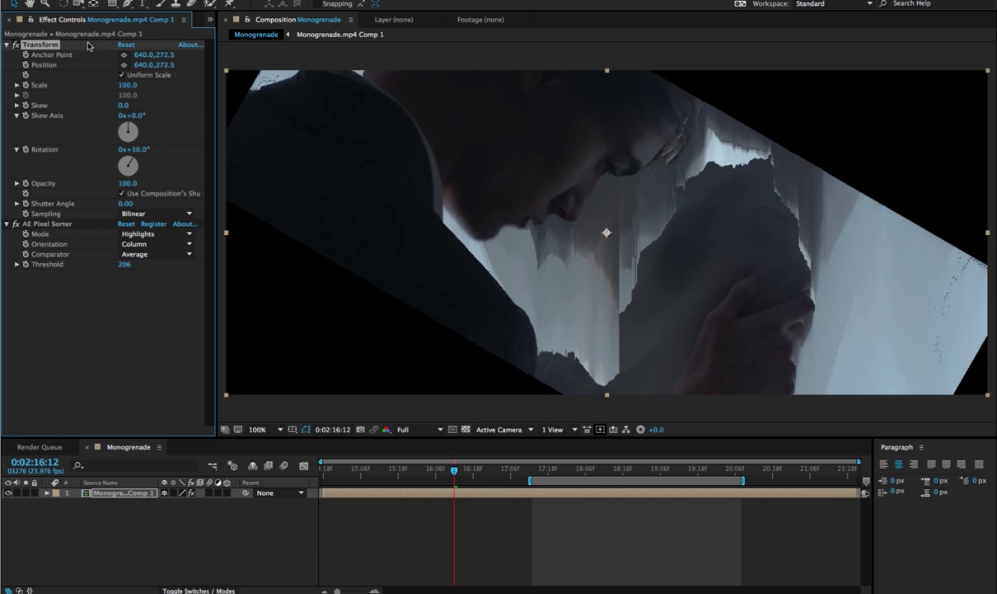
# Duplicate Transform, move Transform 2 below AE Pixel Sorter, and set its Rotation to -30°
pyautogui.hotkey('ctrl', 'd')
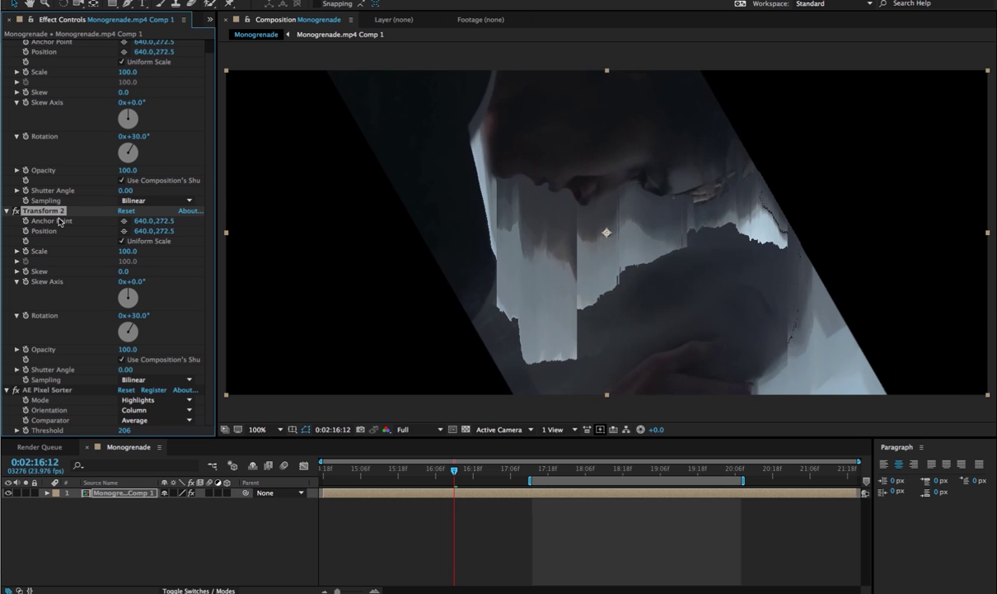
pyautogui.click(7, 211)
pyautogui.moveTo(52, 224); pyautogui.dragTo(20, 289)
pyautogui.click(7, 276)
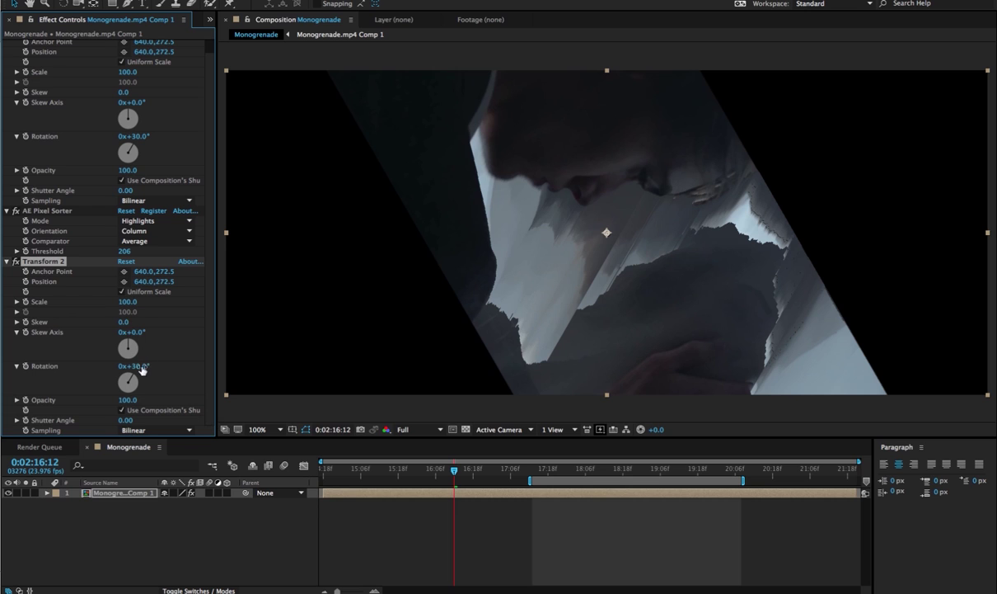
pyautogui.click(140, 367)
pyautogui.write('-30')
pyautogui.press('Return')
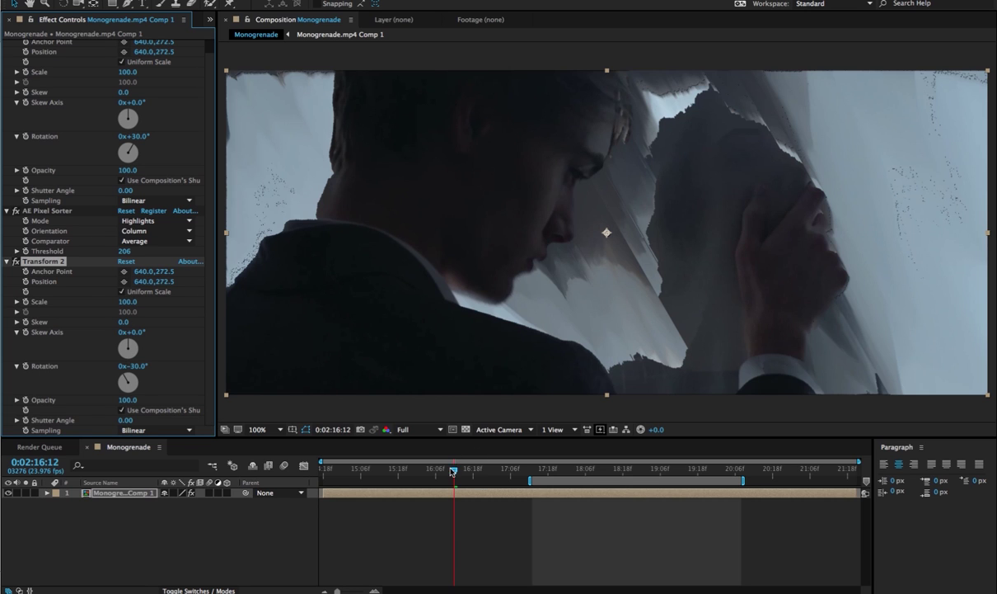
pyautogui.moveTo(452, 472); pyautogui.dragTo(349, 481)
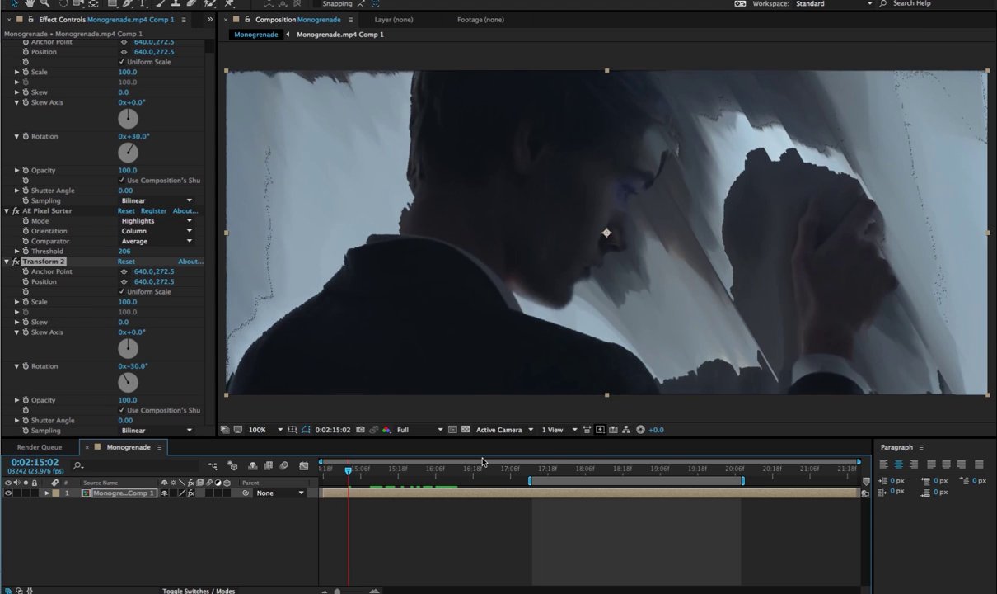
pyautogui.click(432, 522)
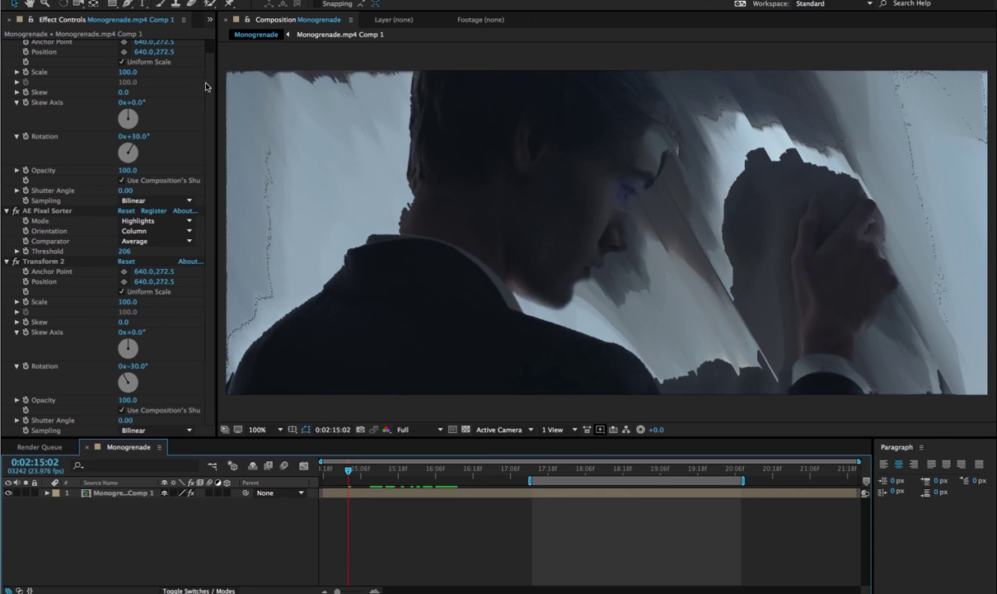
# Collapse both Transform effects, raise AE Pixel Sorter Threshold to 206, and step to a later frame
pyautogui.hotkey('ctrl', '`')
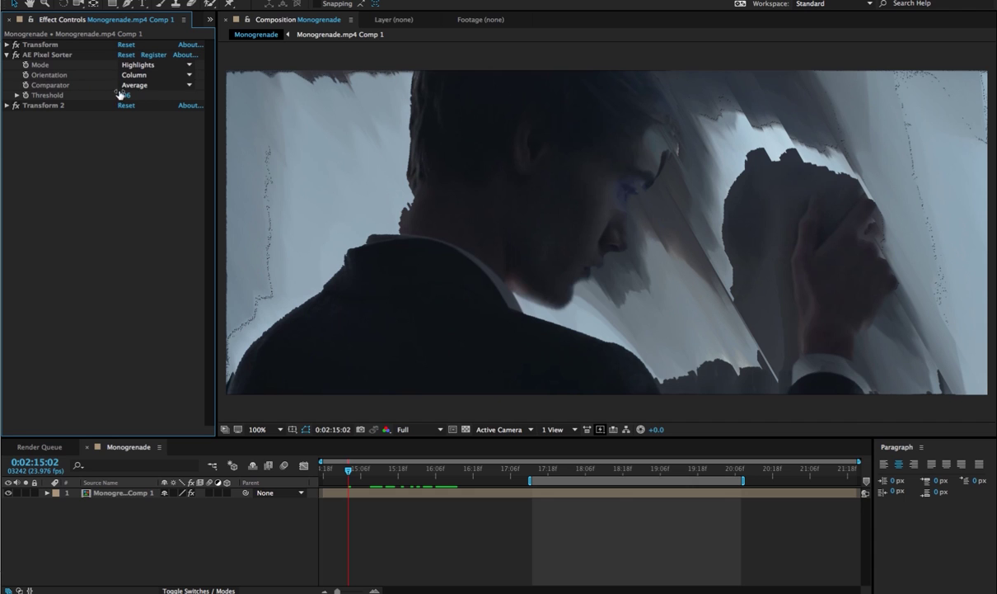
pyautogui.moveTo(121, 99); pyautogui.dragTo(132, 99)
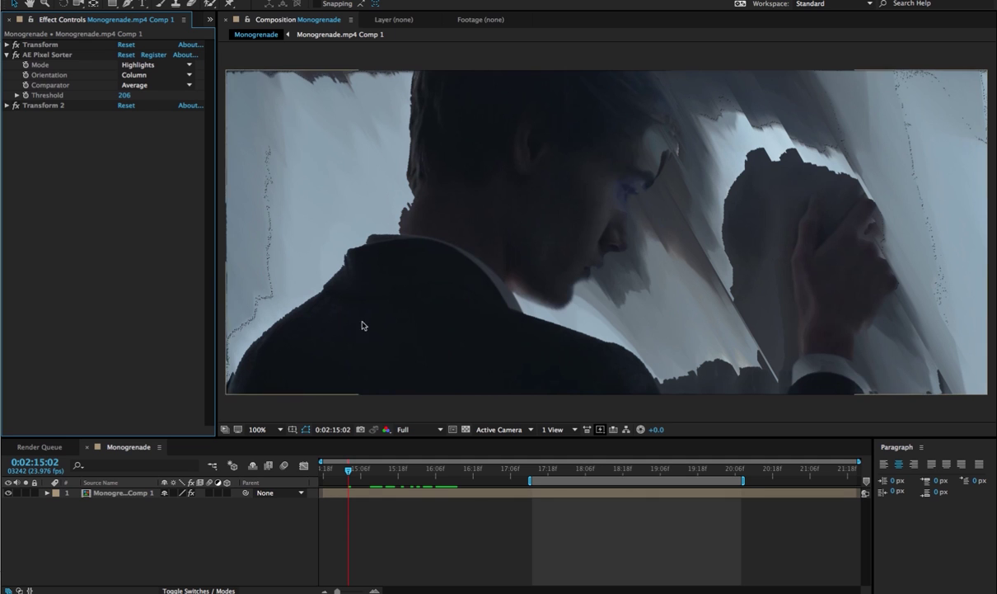
pyautogui.click(380, 472)
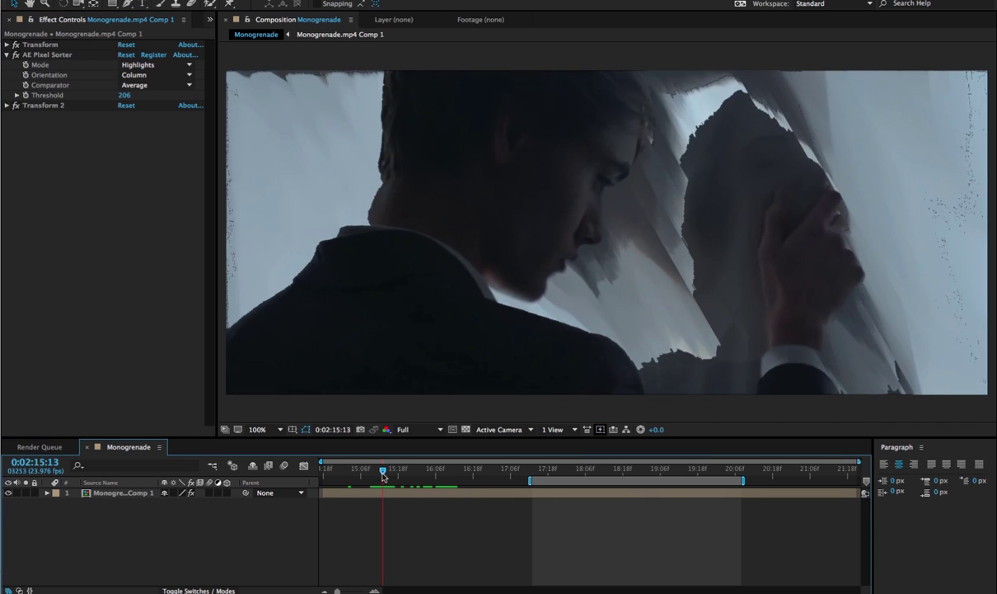
pyautogui.click(384, 472)
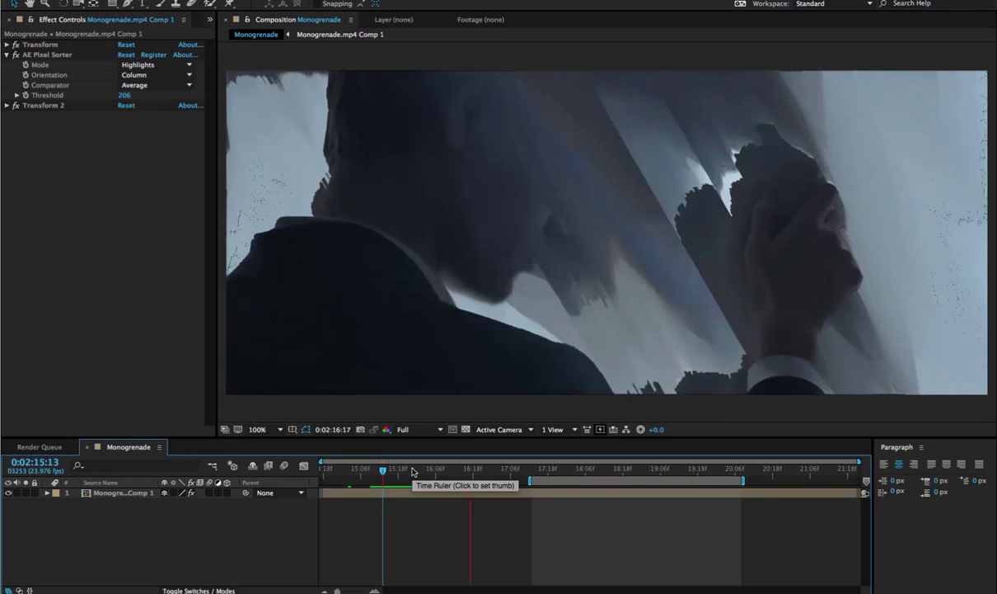